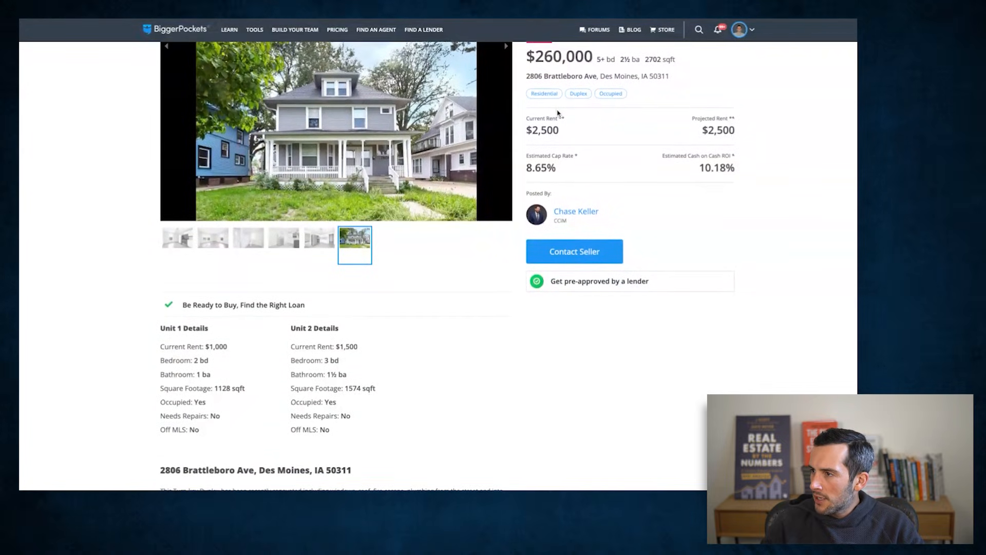
scroll(251, 257, "down", 1)
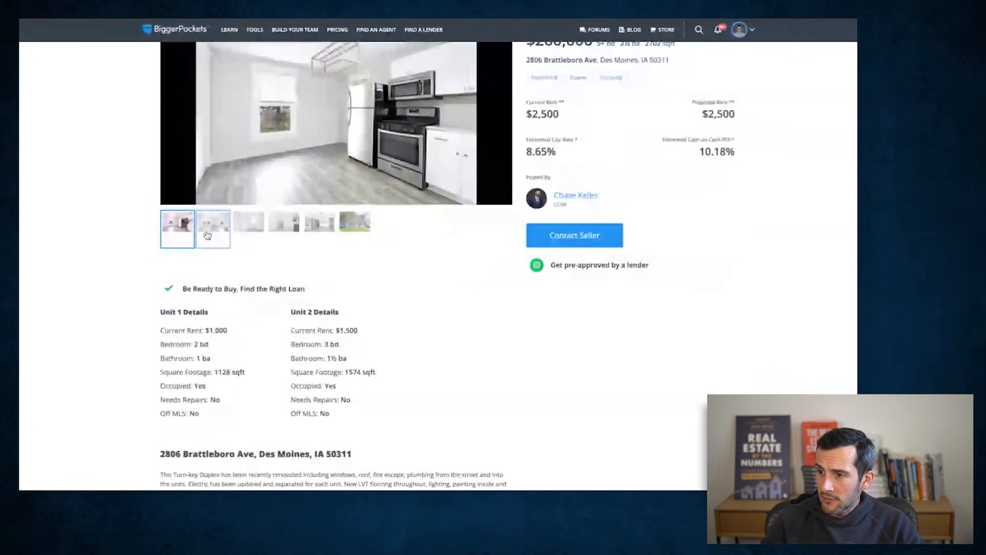
- Browse the interior and exterior photos of the Des Moines duplex listing
left_click(206, 236)
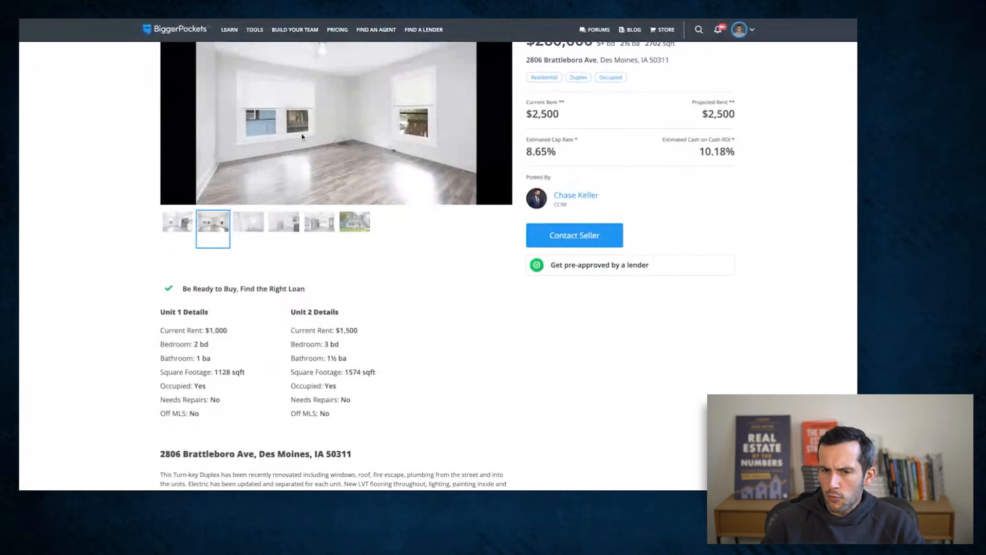
left_click(249, 223)
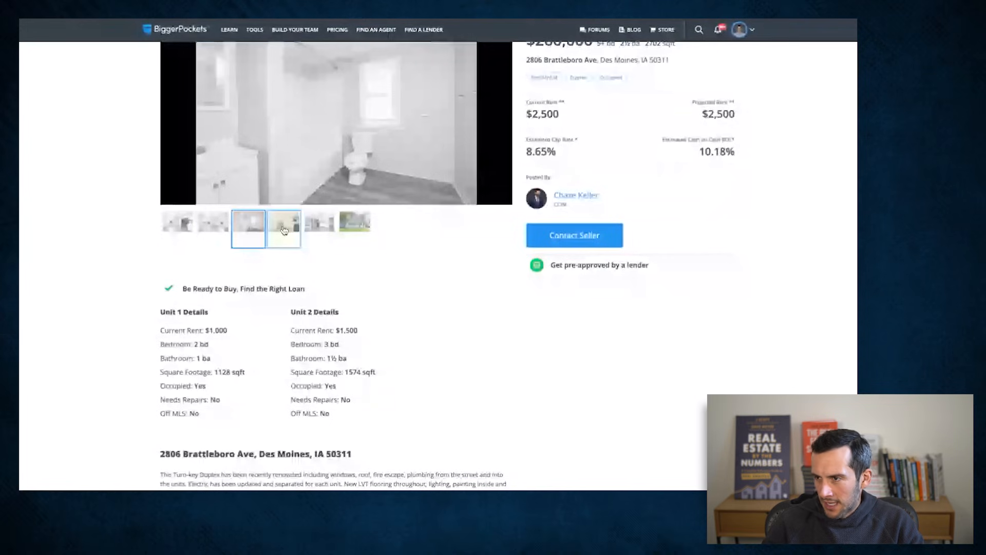
left_click(284, 229)
left_click(333, 221)
left_click(354, 221)
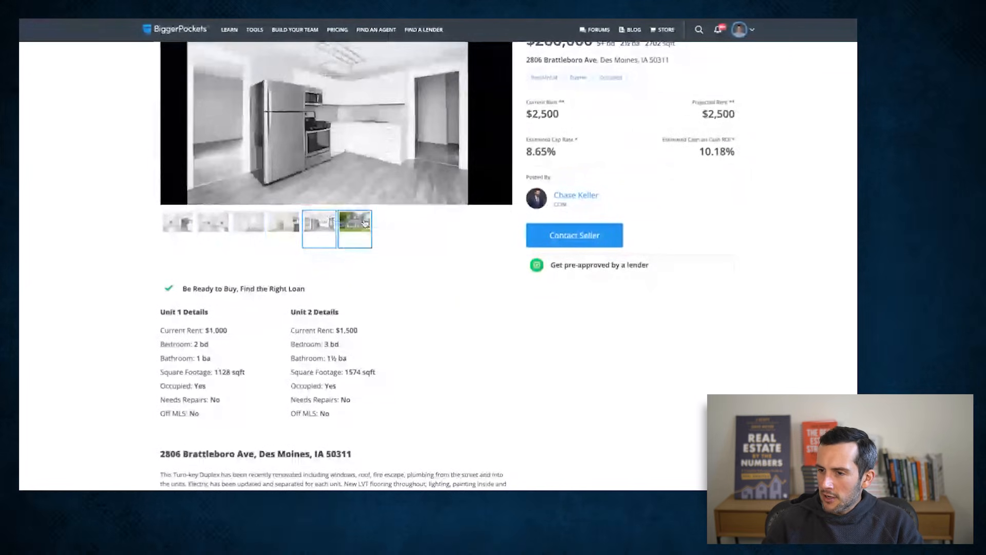
- Examine the current rent and square footage of both units in the duplex listing
scroll(386, 391, "down", 1)
scroll(386, 391, "down", 2)
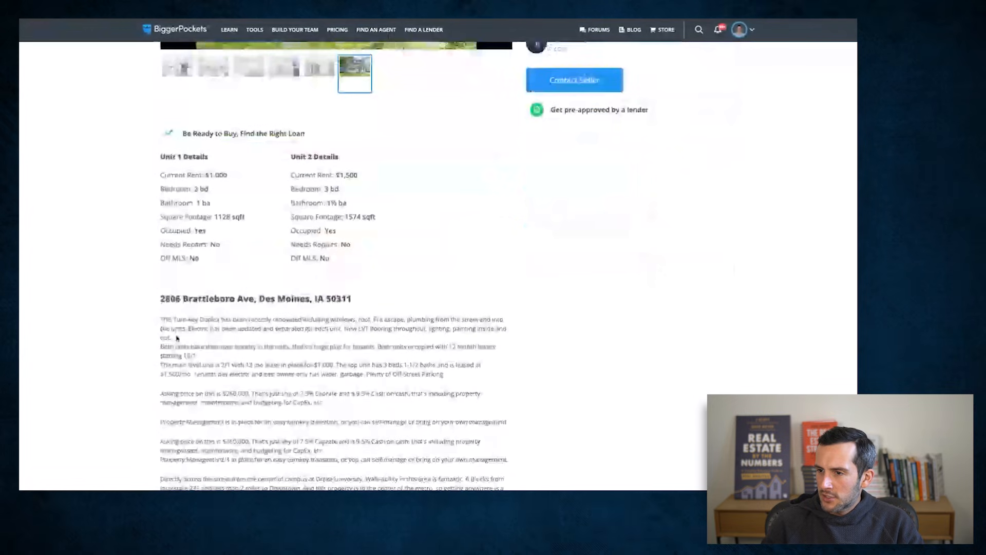
left_click_drag(228, 176, 205, 177)
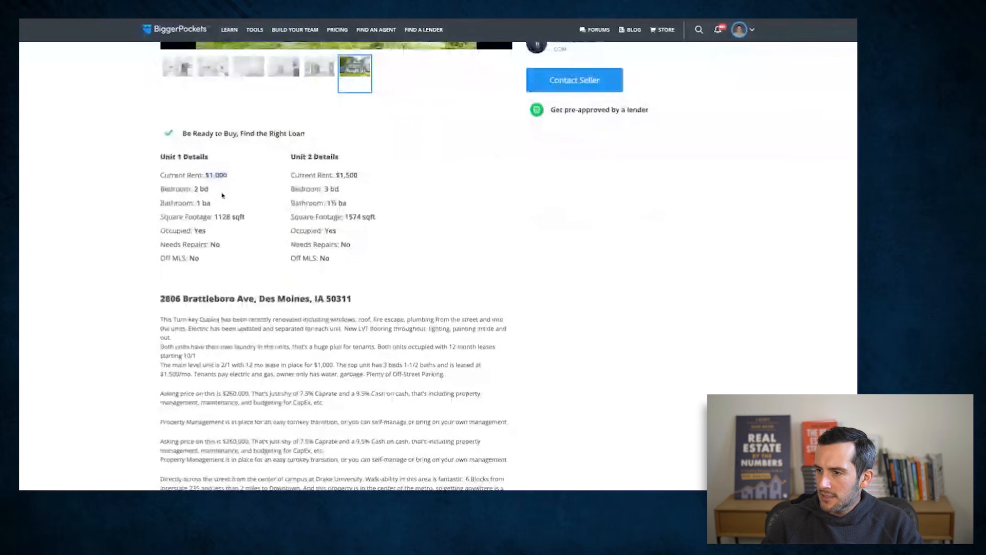
double_click(359, 176)
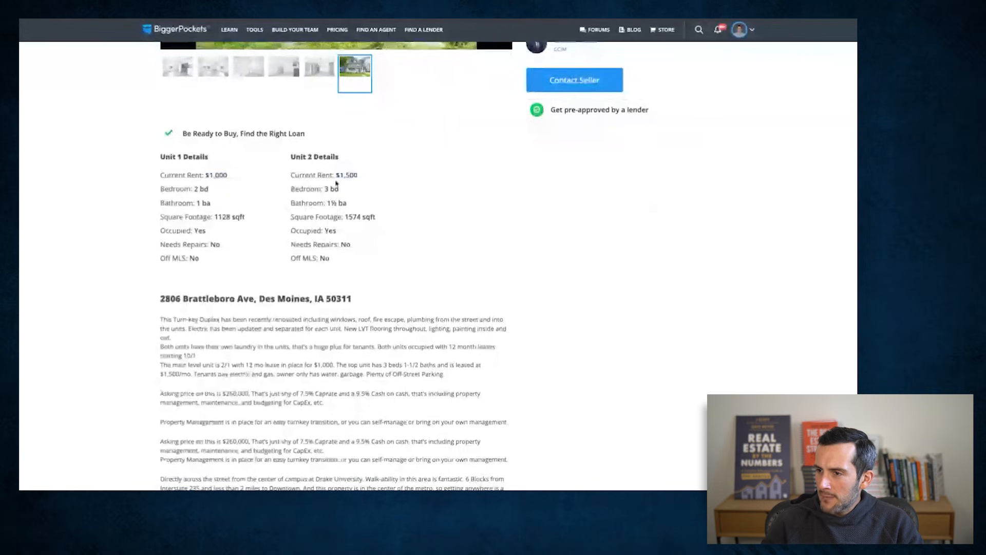
scroll(342, 177, "down", 1)
left_click_drag(290, 176, 408, 175)
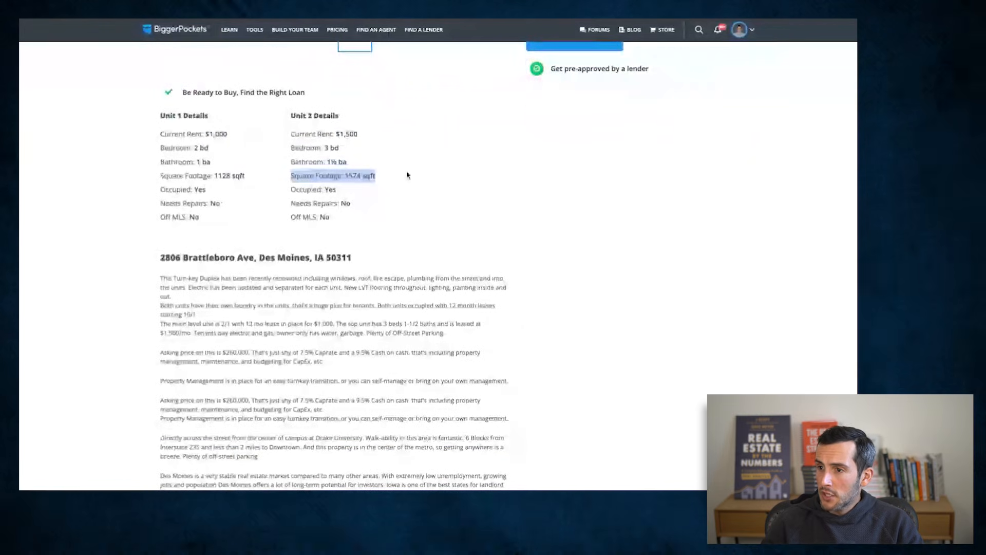
left_click(240, 189)
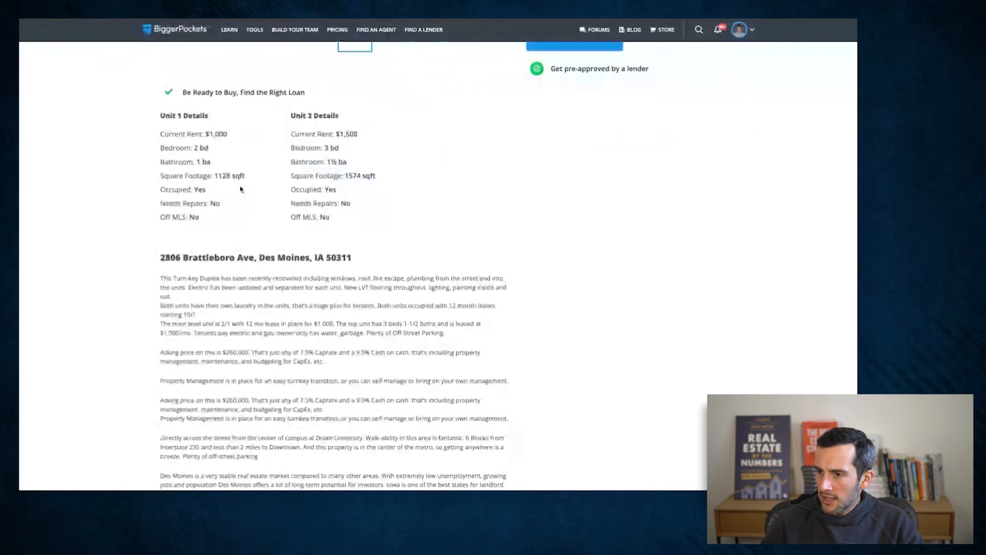
triple_click(385, 177)
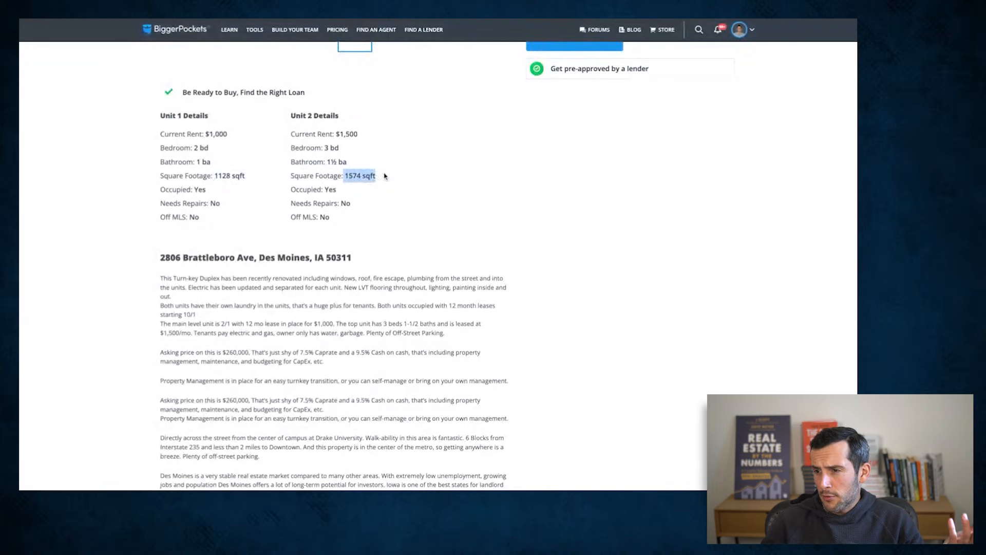
left_click(361, 185)
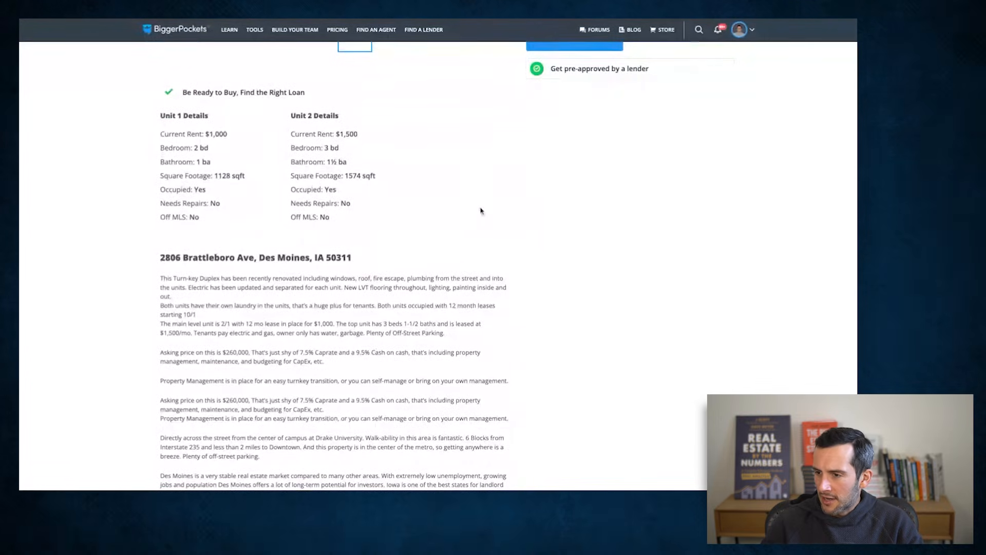
- Skim the duplex listing's description and location map
scroll(481, 211, "down", 2)
scroll(481, 210, "down", 10)
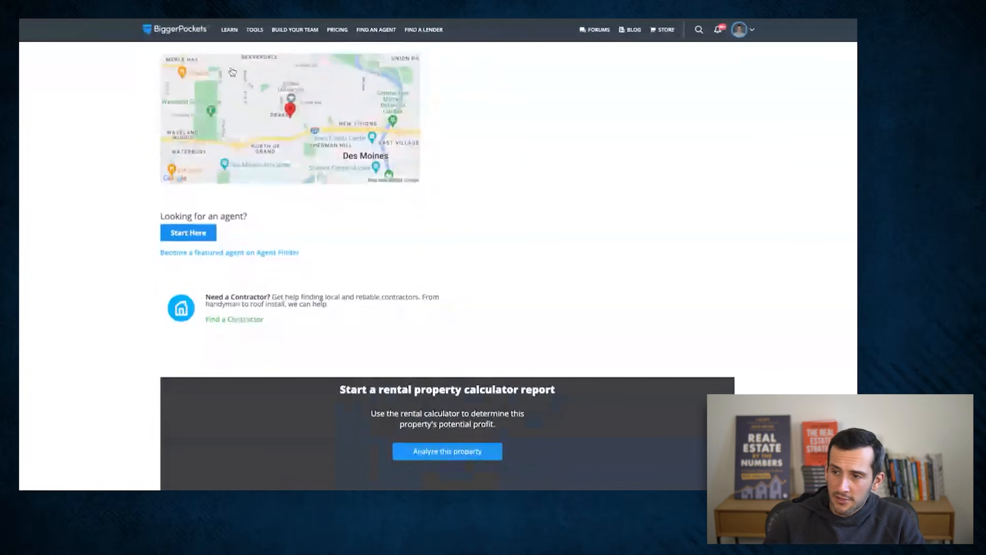
scroll(298, 134, "up", 10)
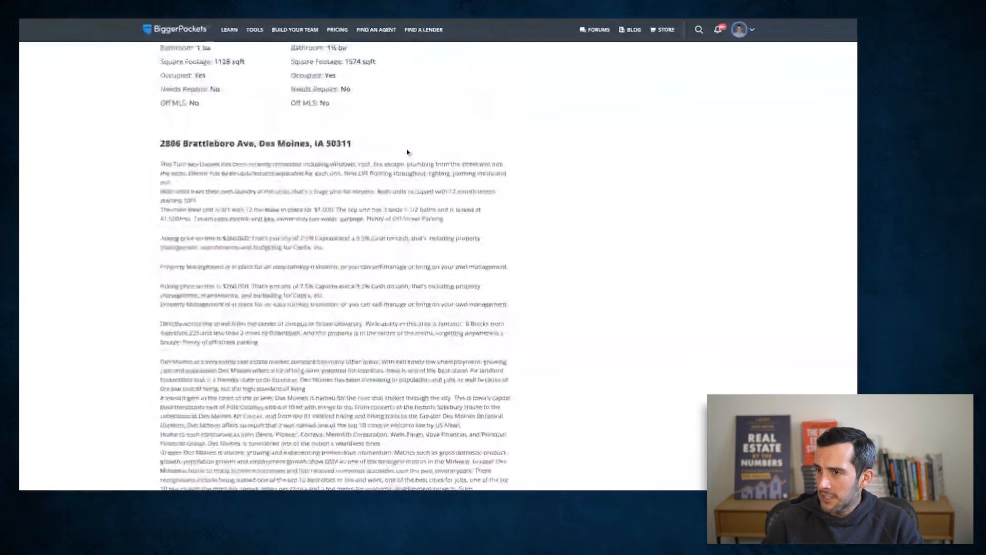
scroll(408, 160, "up", 5)
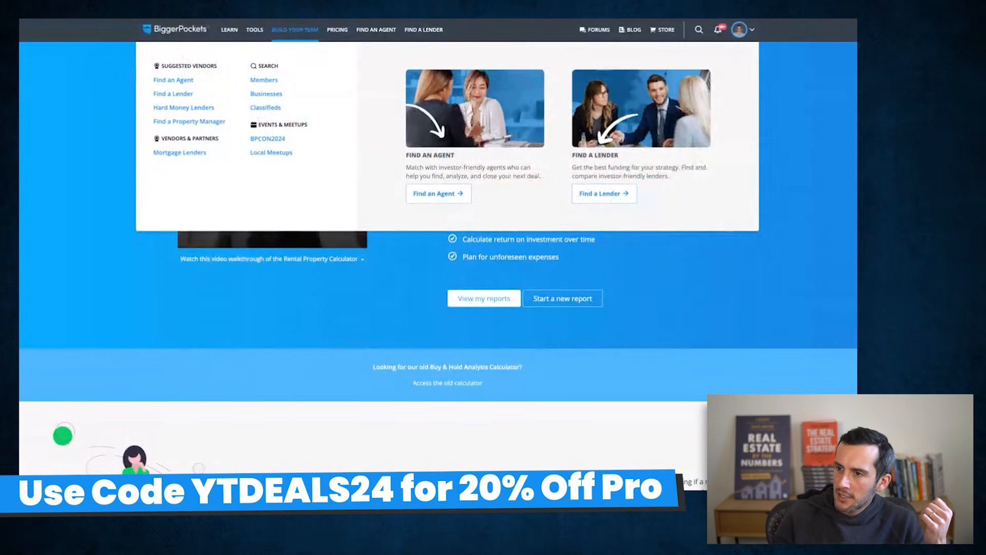
- Review the saved Rental Property Calculator reports and start a new rental report
mouse_move(255, 29)
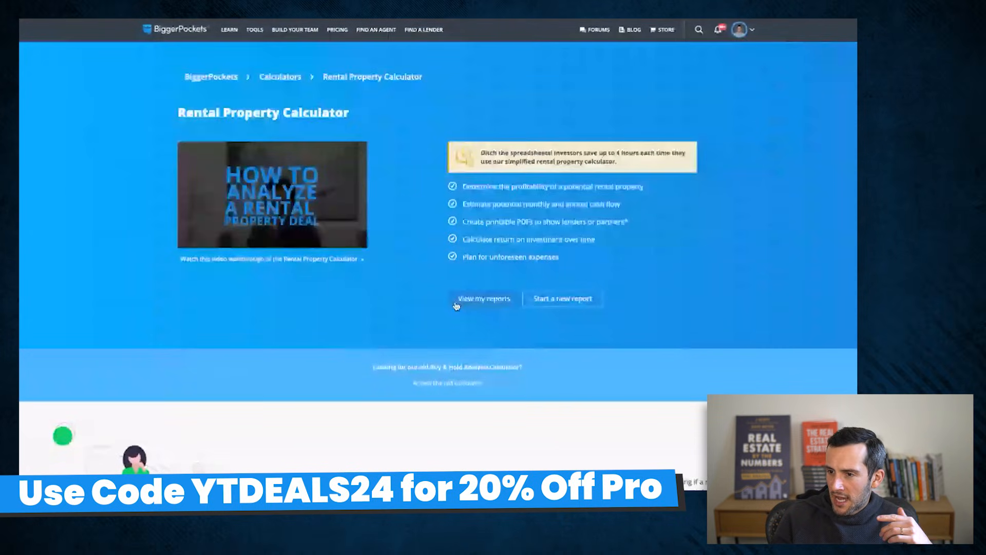
left_click(456, 305)
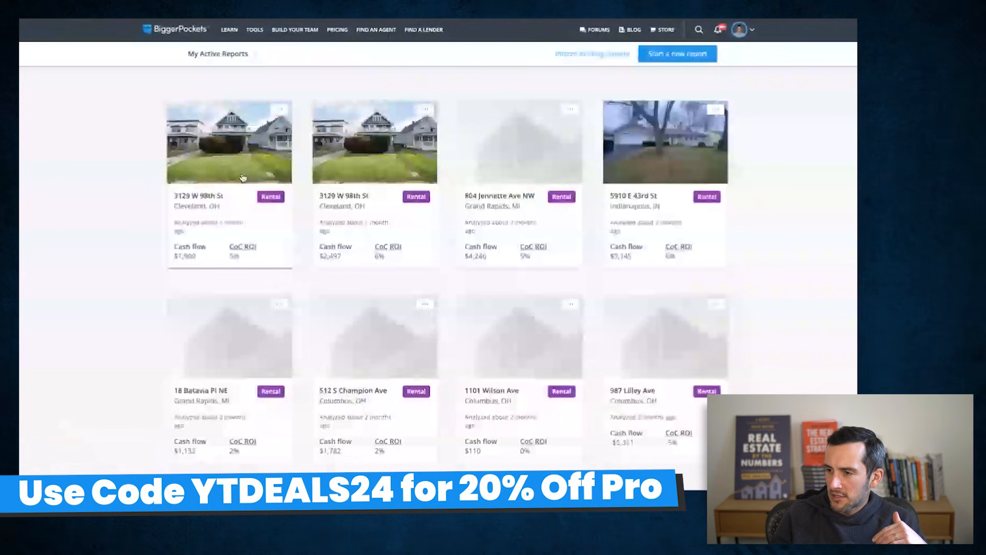
scroll(348, 178, "down", 5)
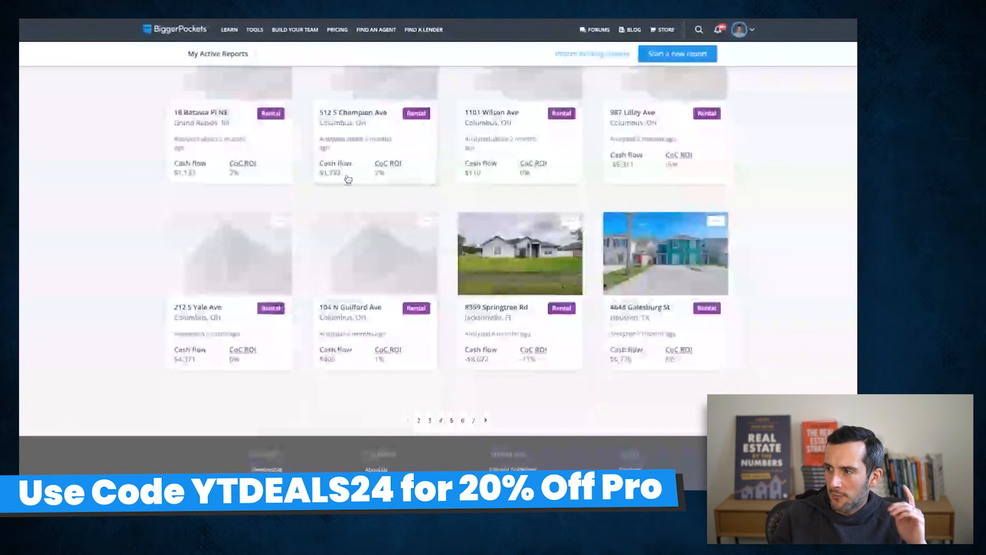
scroll(352, 154, "up", 5)
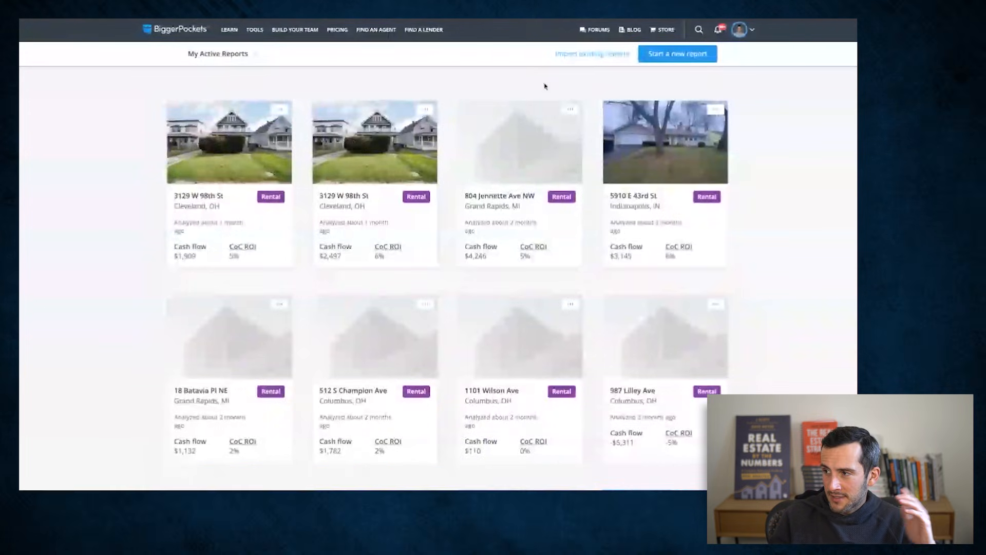
left_click(645, 58)
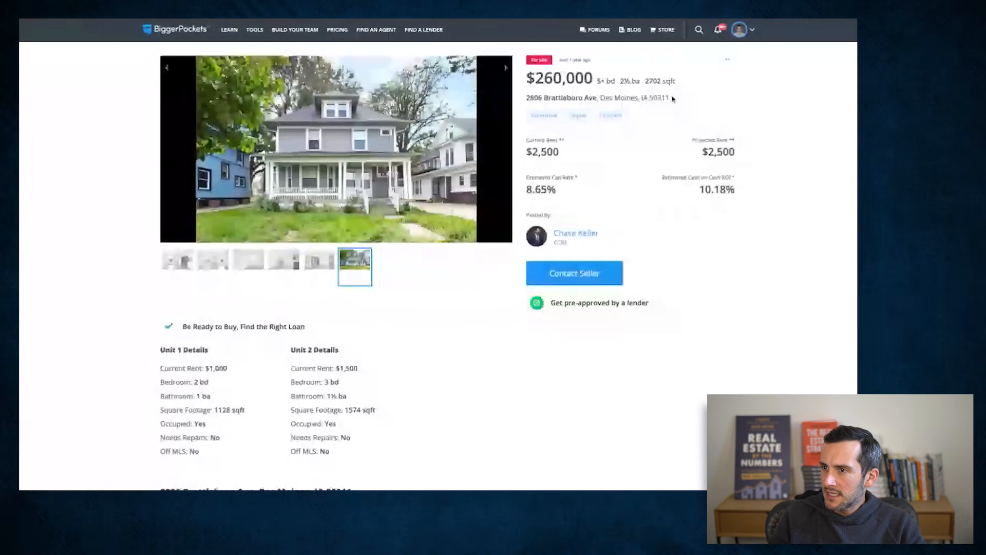
- Fill in the new report's property information with the listing's address and add the duplex's exterior photo
left_click_drag(673, 98, 525, 99)
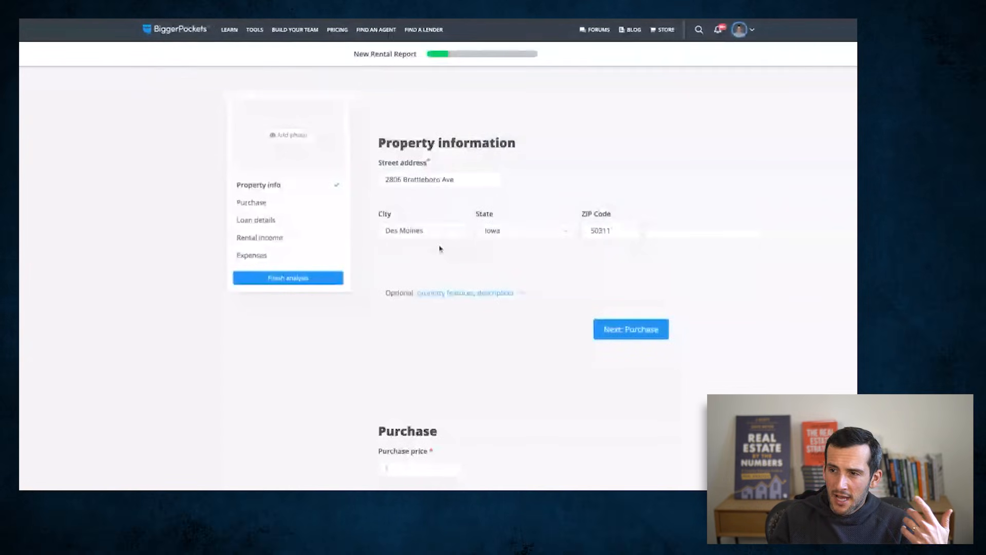
left_click(298, 103)
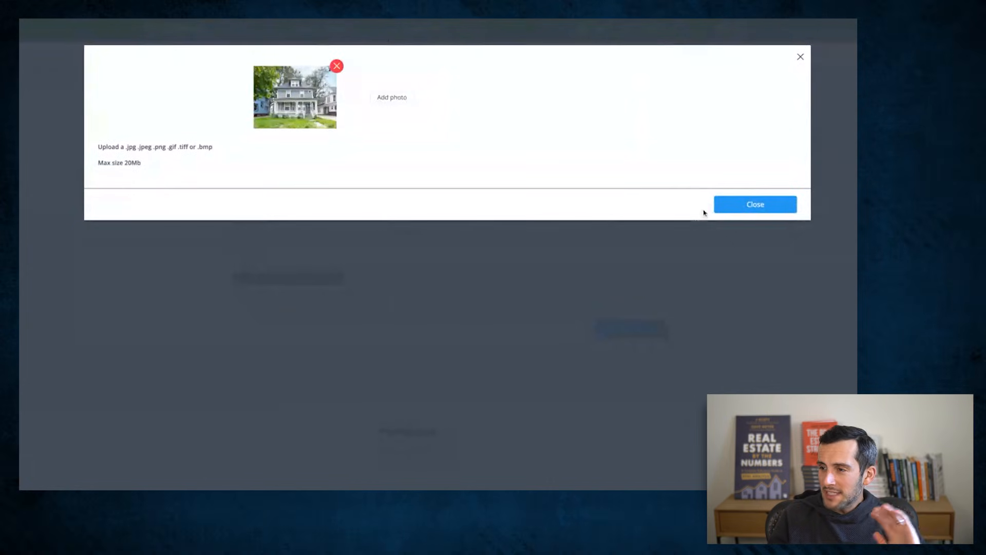
left_click(730, 206)
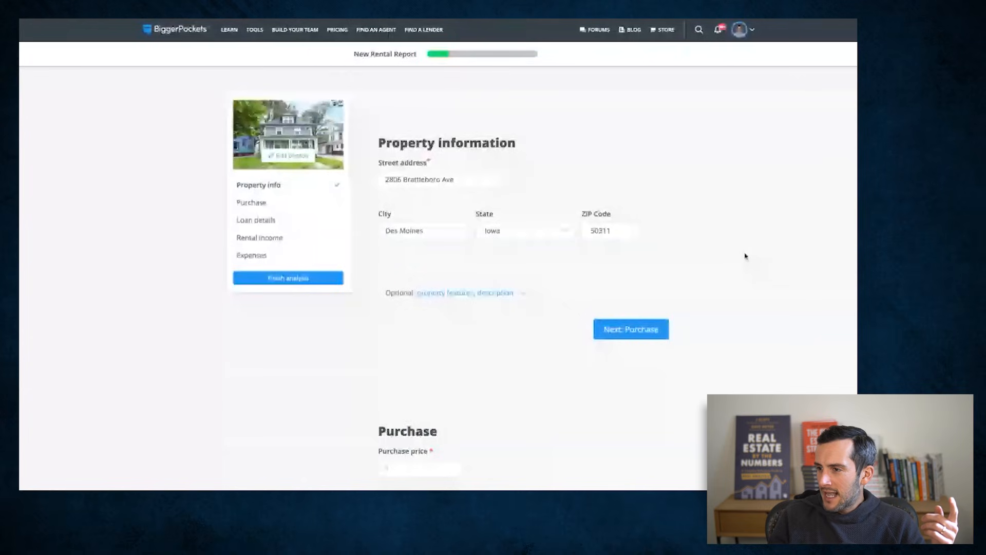
- Set the purchase price to 260000 and the purchase closing costs to 5000 in the Purchase section
left_click(632, 331)
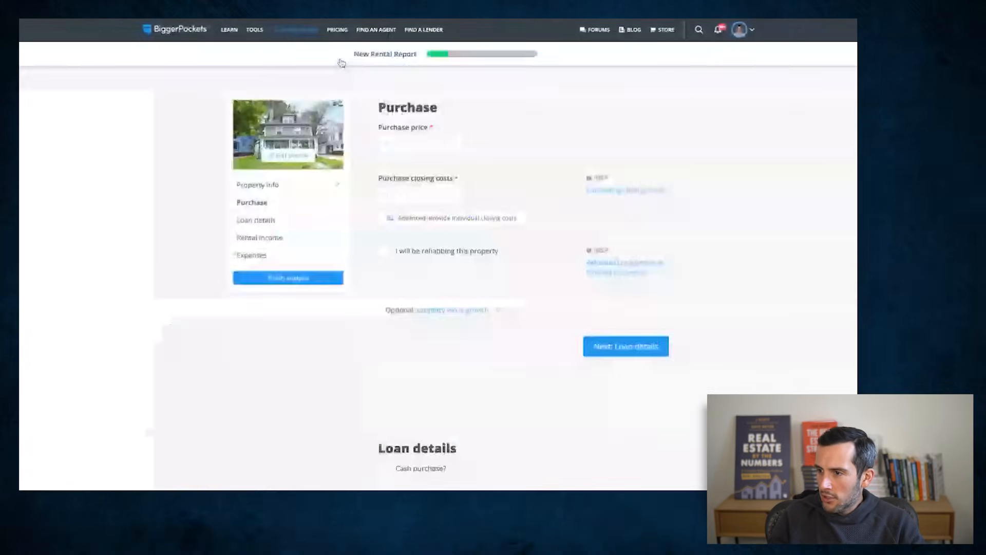
left_click(430, 146)
type("2600")
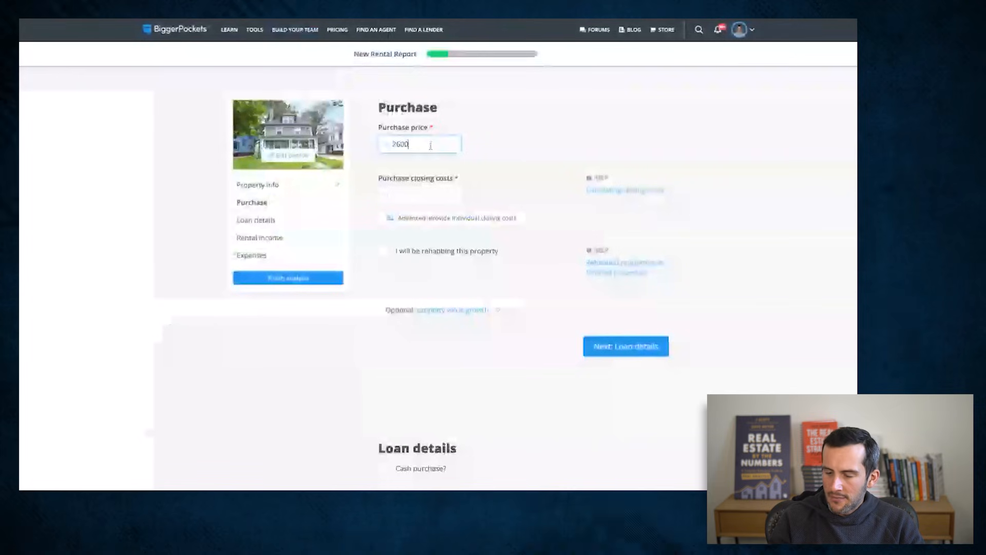
type("00")
key("Tab")
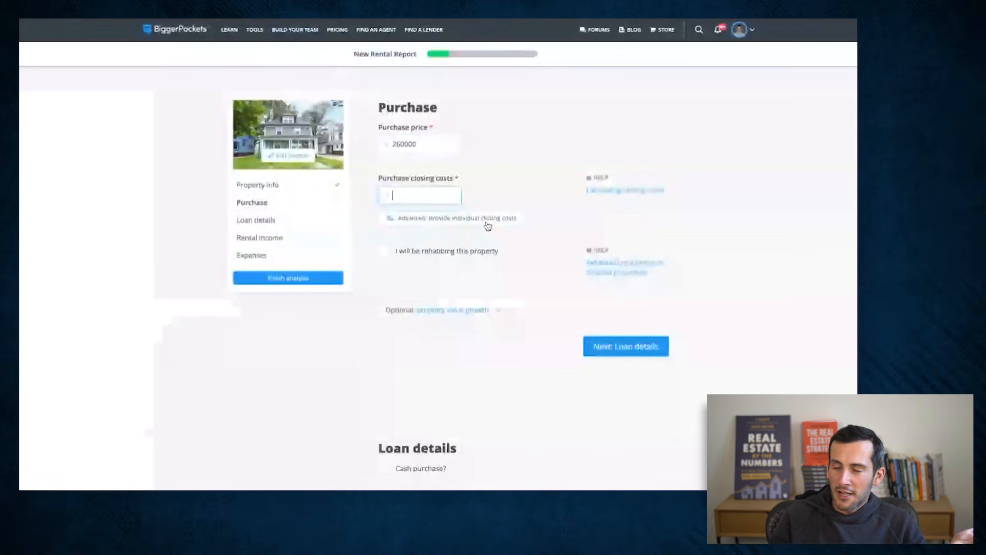
type("5000")
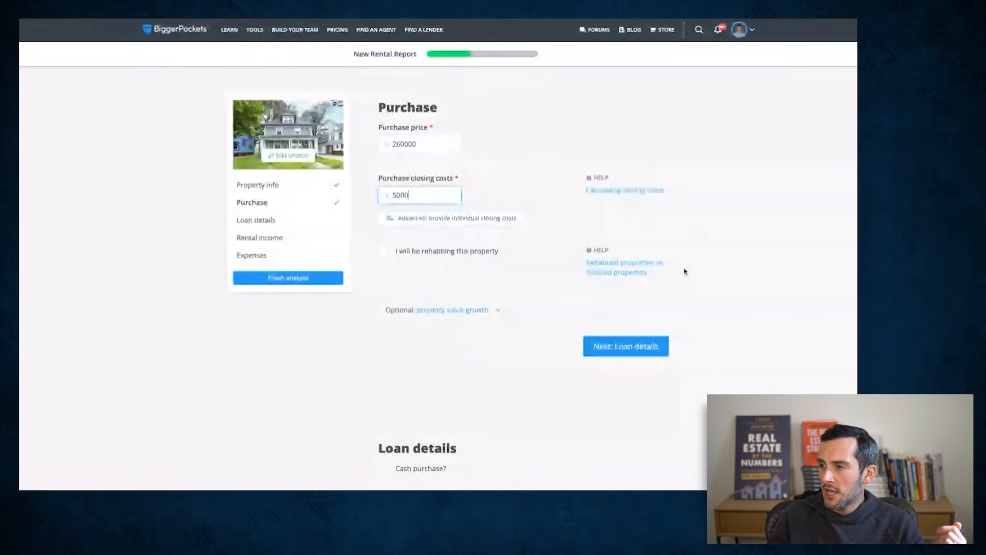
left_click(682, 231)
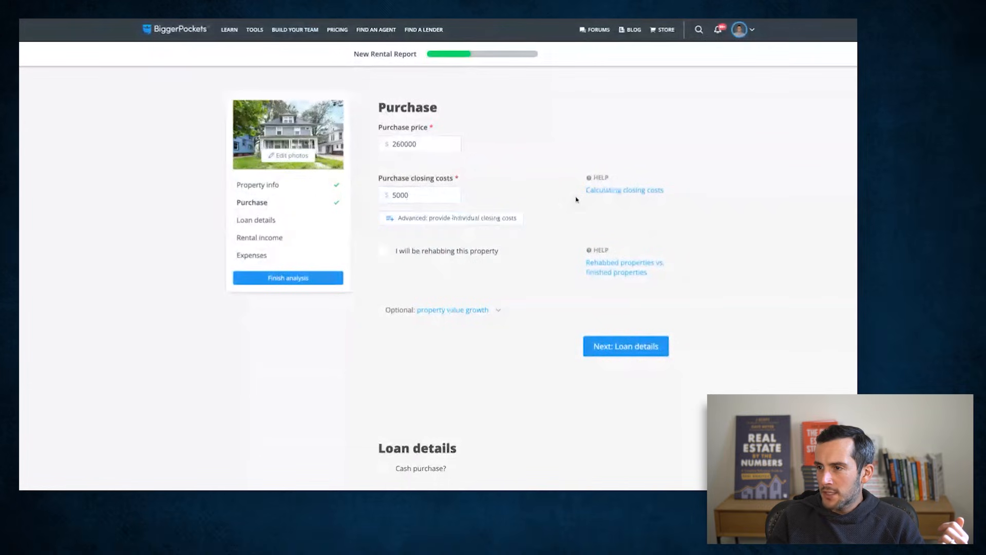
- Read the help explanation on calculating closing costs, including the guidance for unsure buyers
left_click(616, 194)
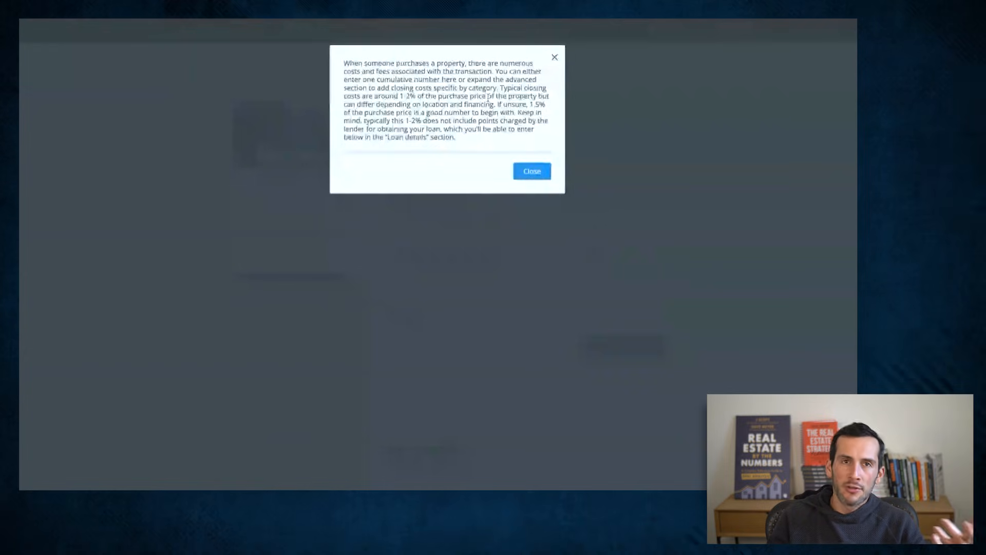
left_click_drag(502, 104, 545, 104)
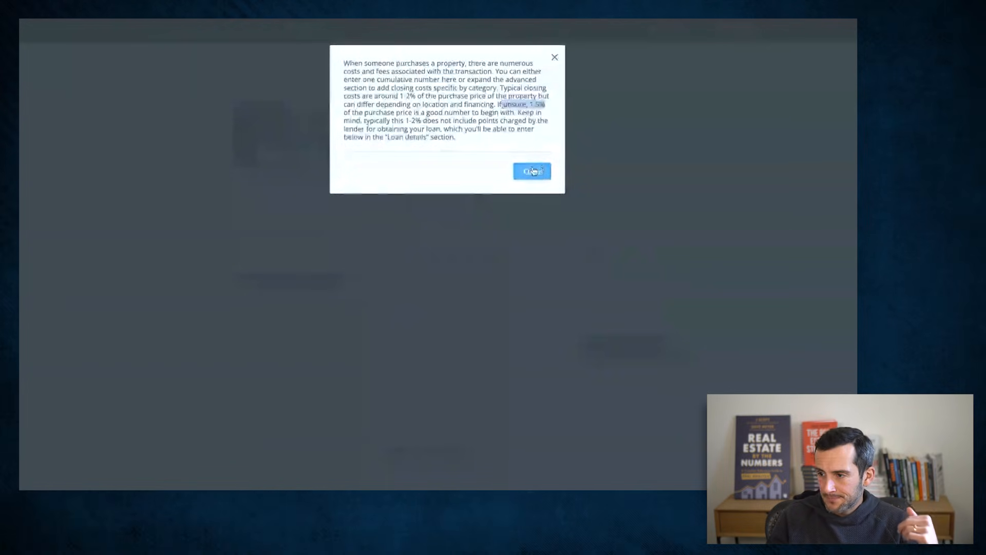
left_click(532, 171)
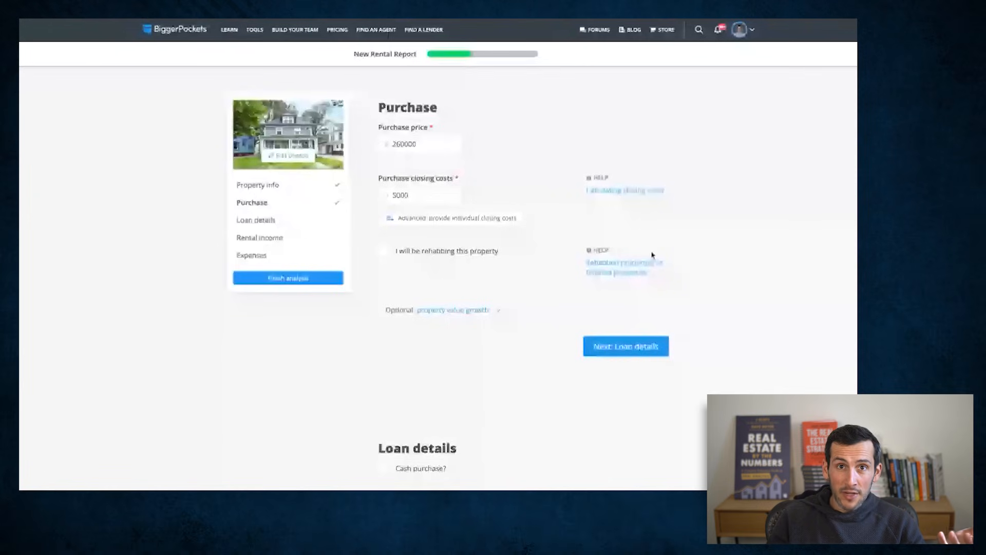
- Enable the rehab option to view the after repair value and repair cost fields, and disable it again
scroll(522, 189, "down", 1)
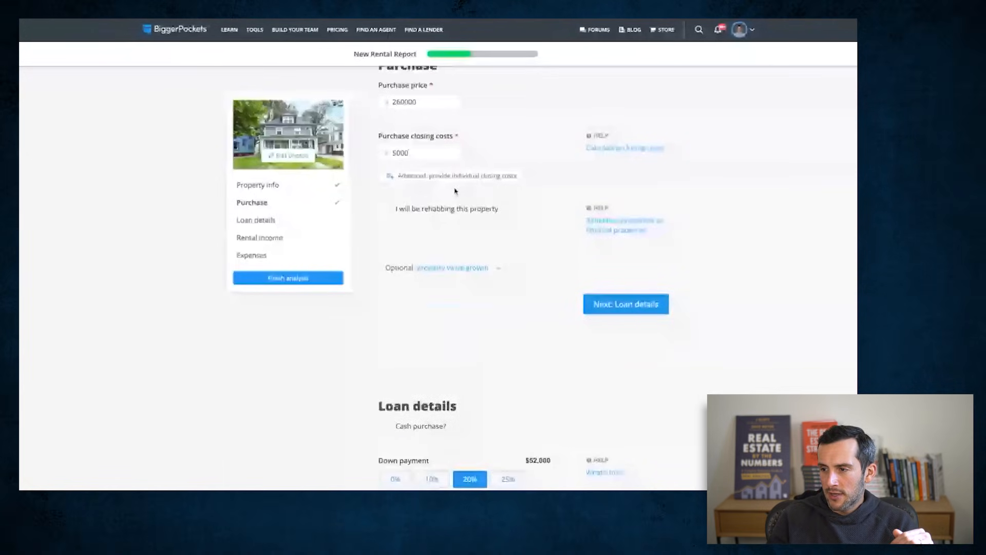
left_click(383, 209)
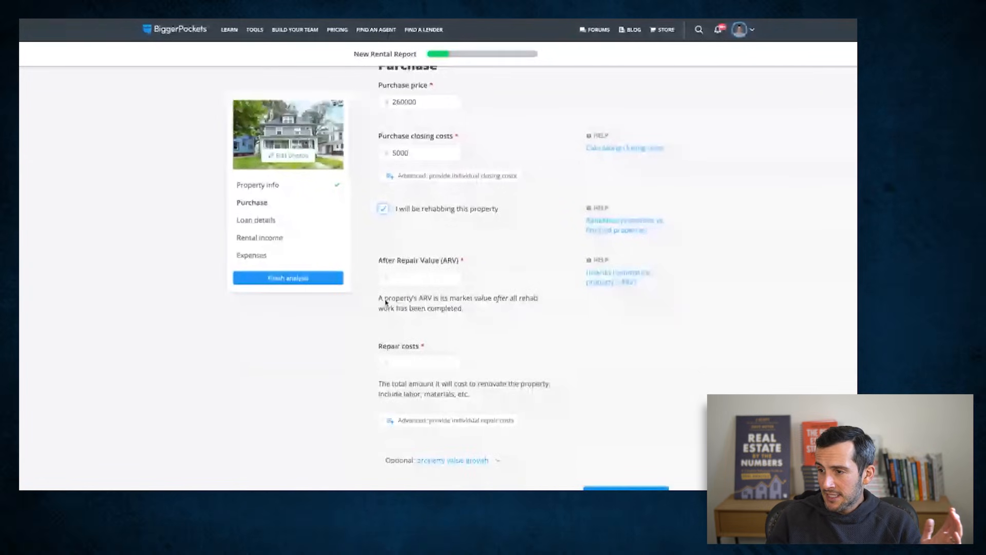
left_click(384, 210)
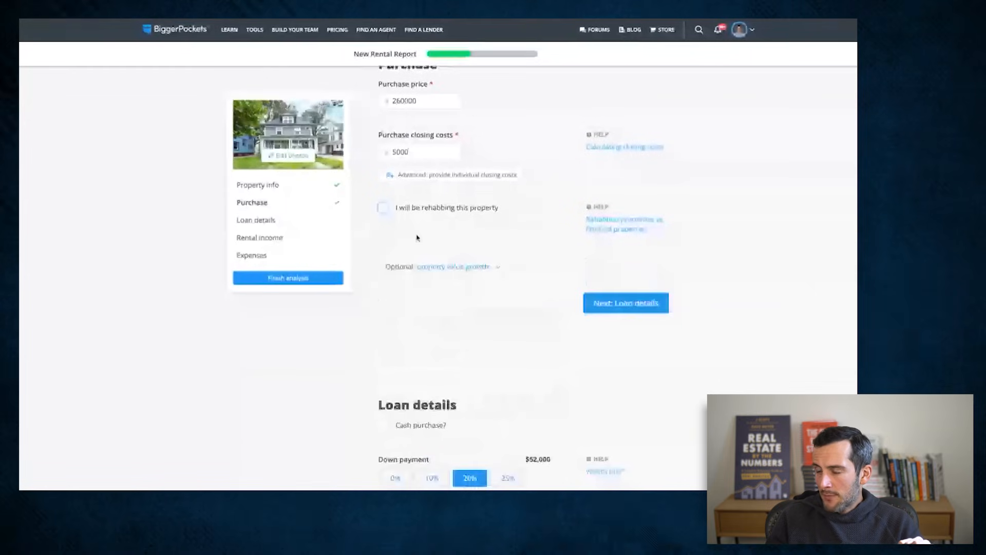
- Expand the optional property value growth setting in the Purchase section
scroll(418, 235, "up", 1)
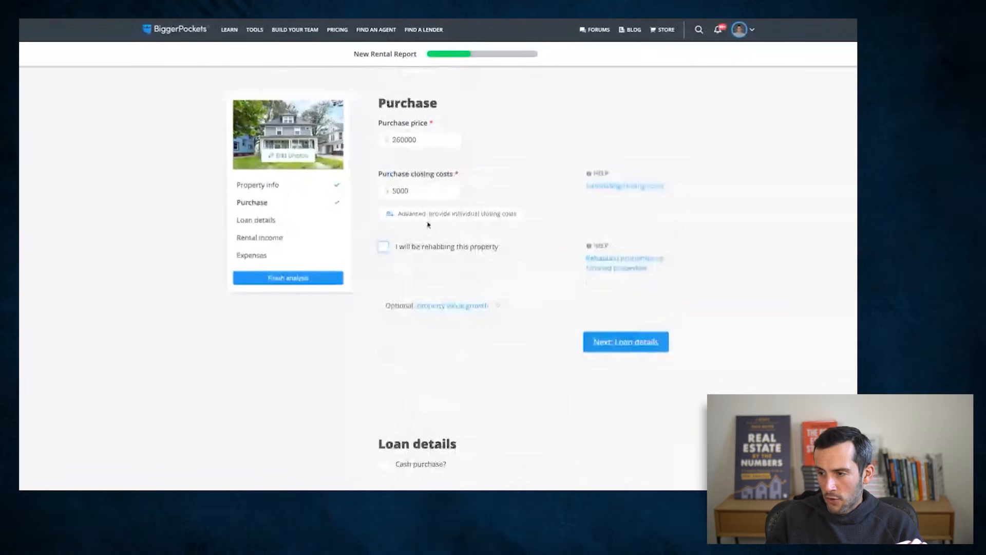
left_click(462, 308)
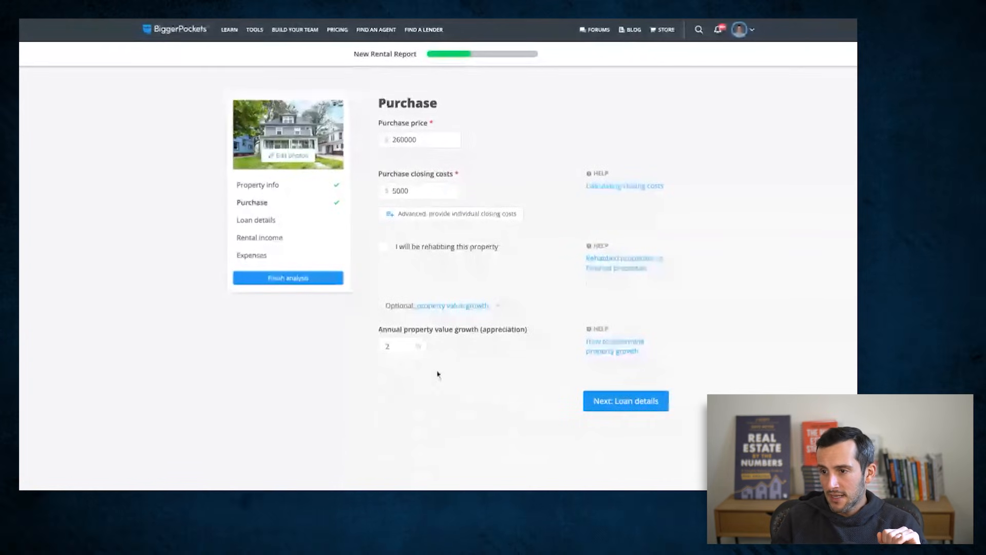
- Proceed to the loan details, choose a 25% down payment and set the interest rate to 7.15%
left_click(600, 405)
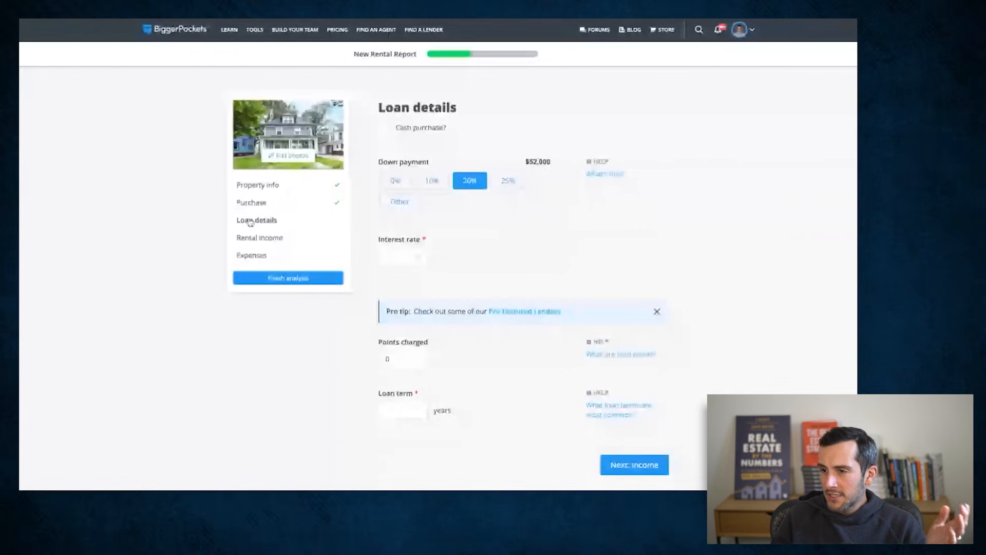
scroll(662, 268, "up", 1)
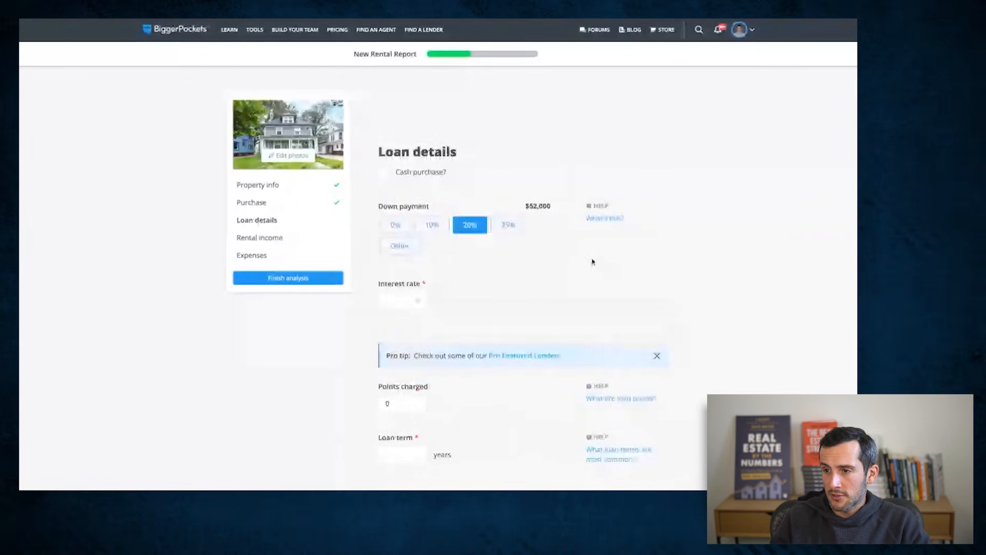
left_click(513, 226)
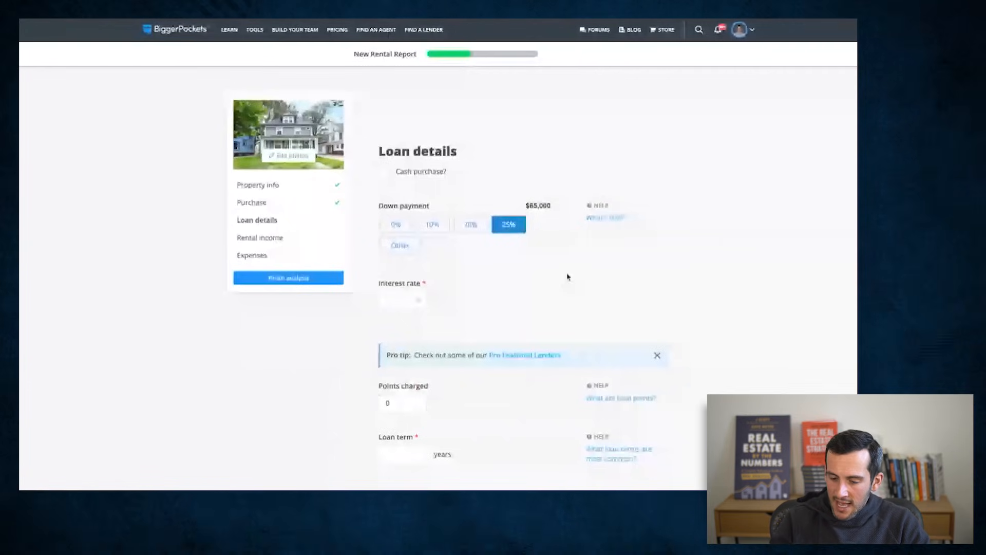
left_click(403, 300)
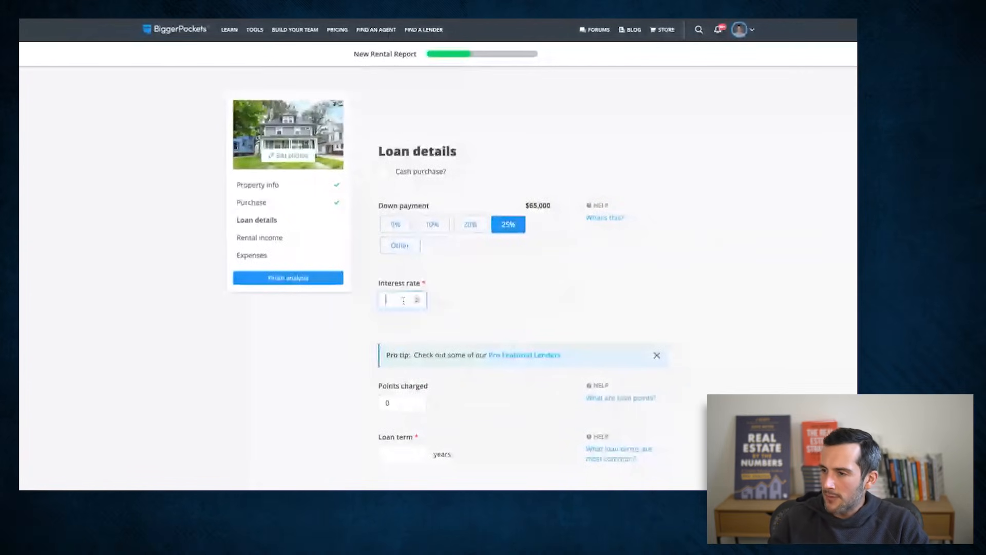
type("7.15")
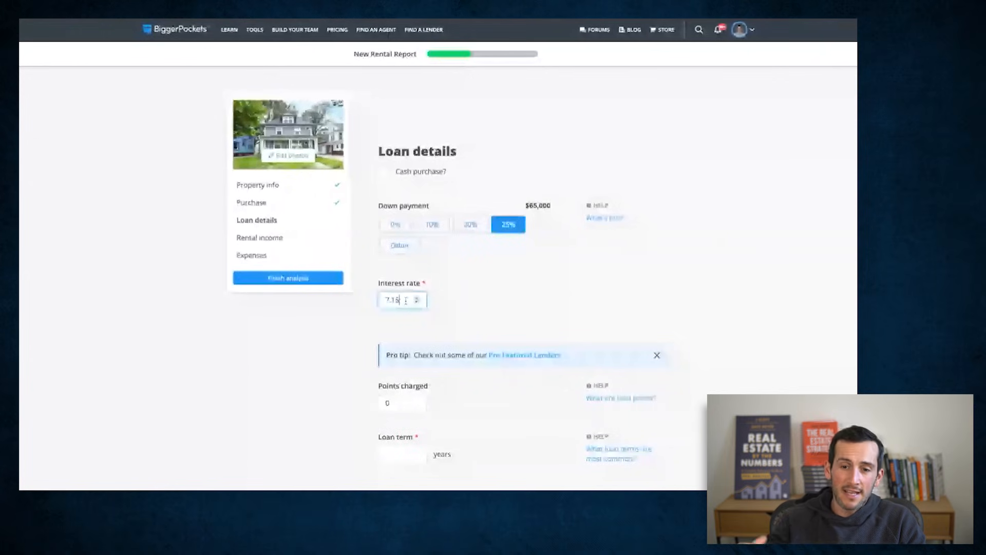
left_click(638, 308)
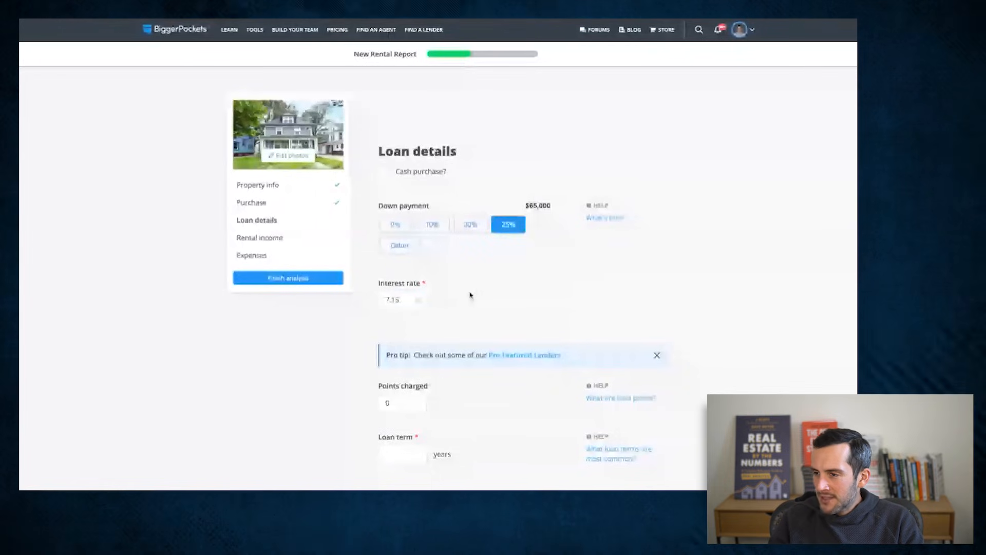
- Keep the points charged at 0, set the loan term to 30 years and continue to the rental income section
scroll(803, 257, "down", 1)
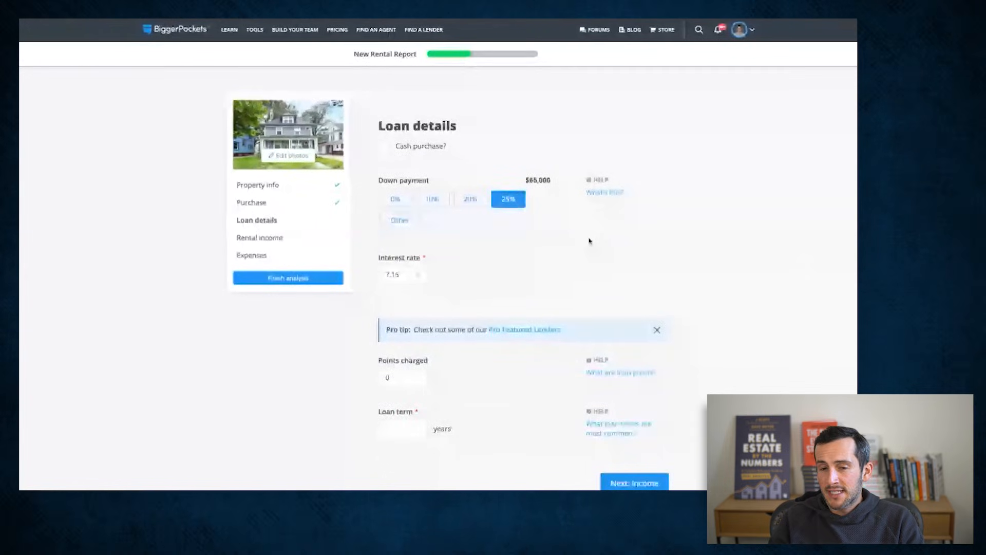
scroll(594, 241, "down", 3)
left_click(390, 298)
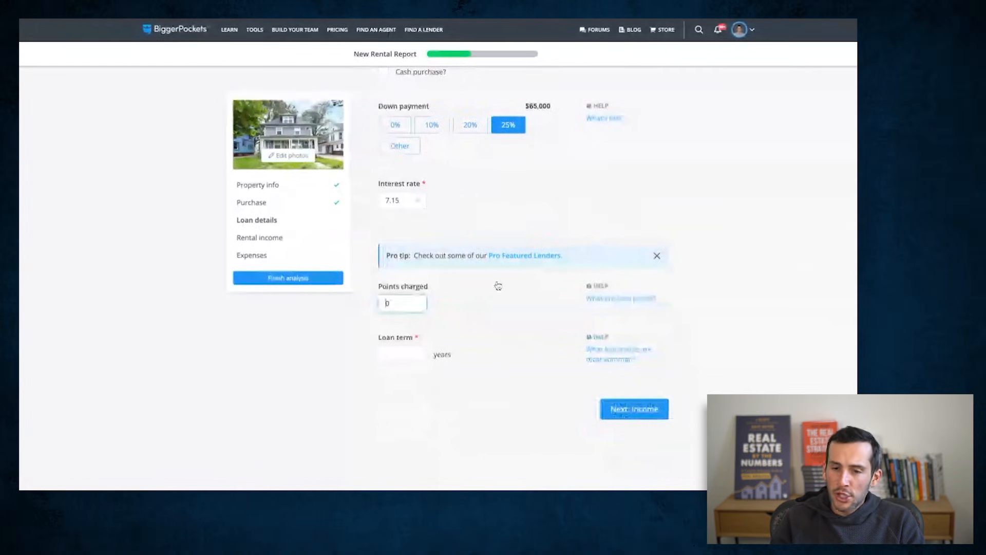
scroll(496, 286, "down", 1)
left_click(390, 293)
type("2")
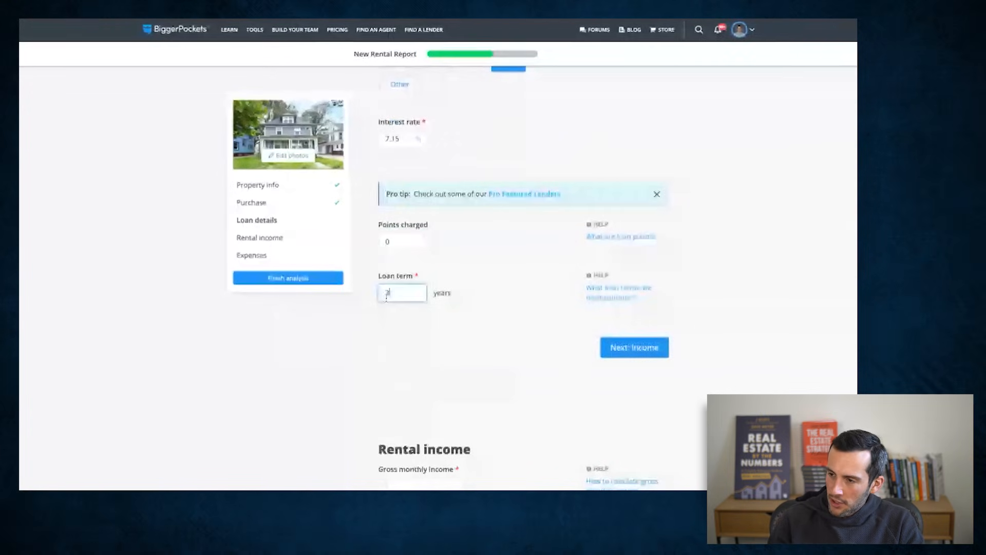
type("0")
left_click(276, 402)
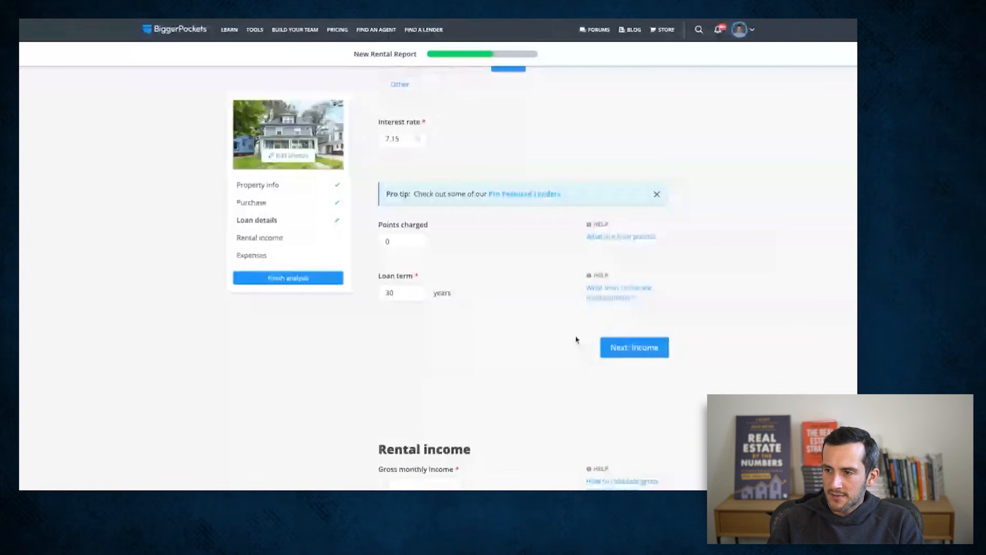
left_click(608, 347)
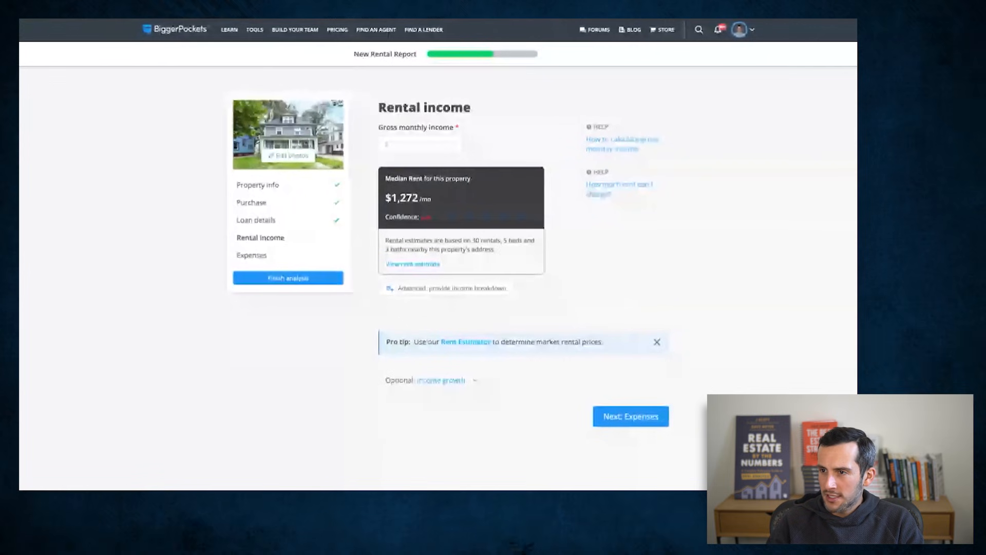
- Check the duplex listing and look up its property address in the Real Estate Rent Estimator
key("ctrl+shift+Tab")
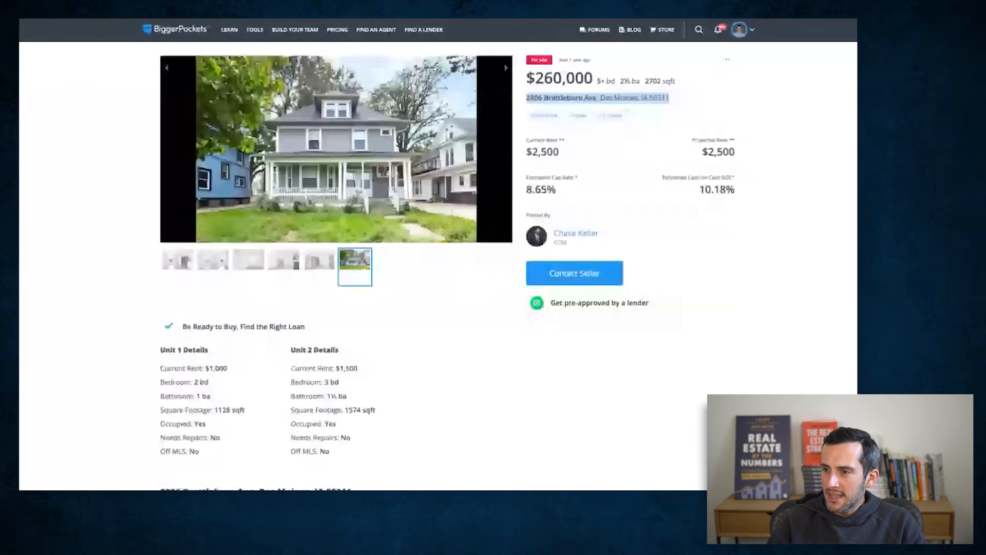
key("ctrl+Tab")
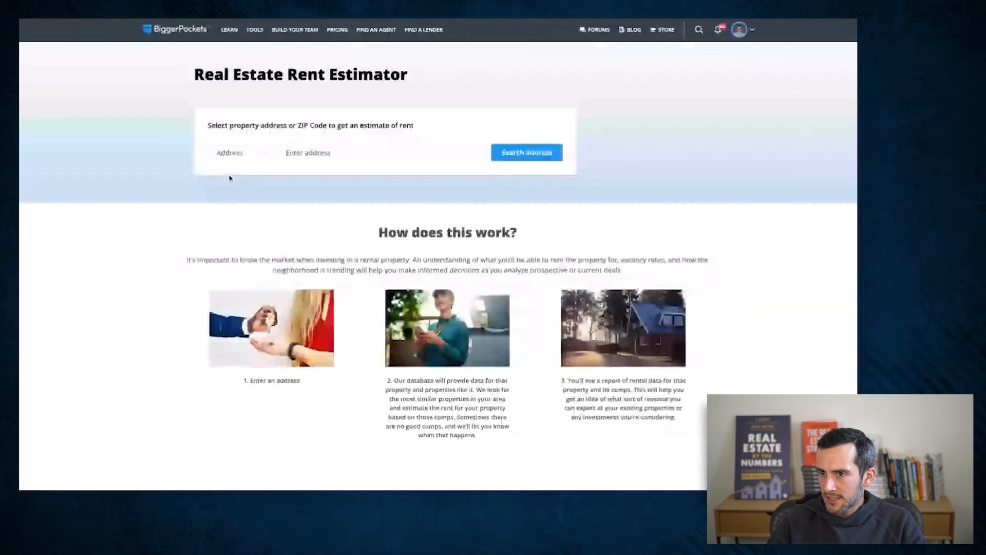
left_click(321, 151)
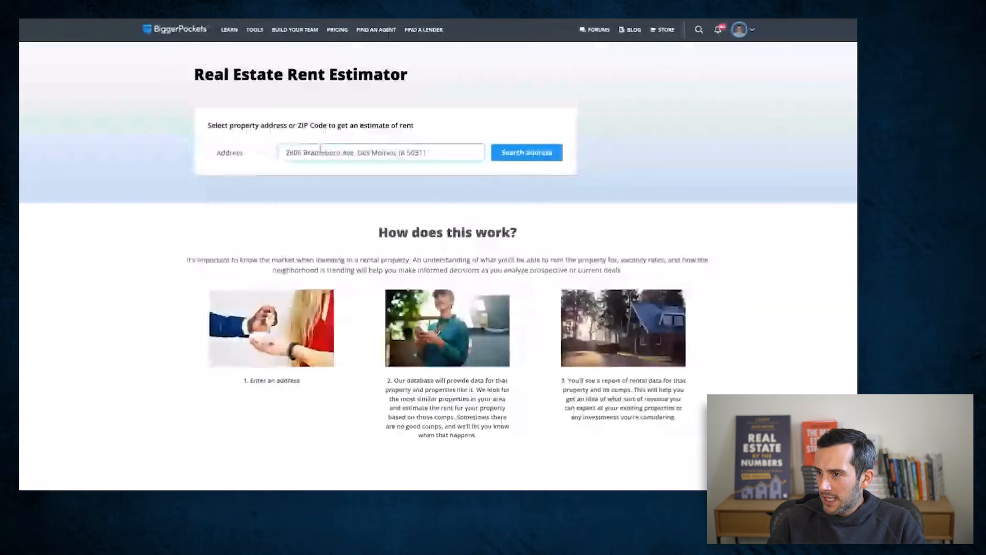
key("Return")
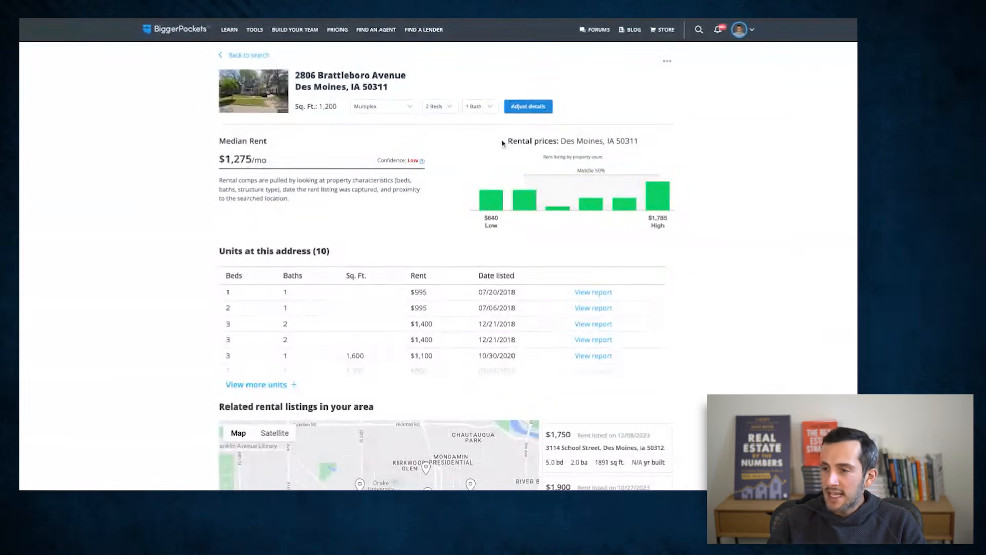
- Update the rent estimate for a multiplex unit with 2 beds and 1 bath, and review the median rent and comparable listings
left_click(516, 109)
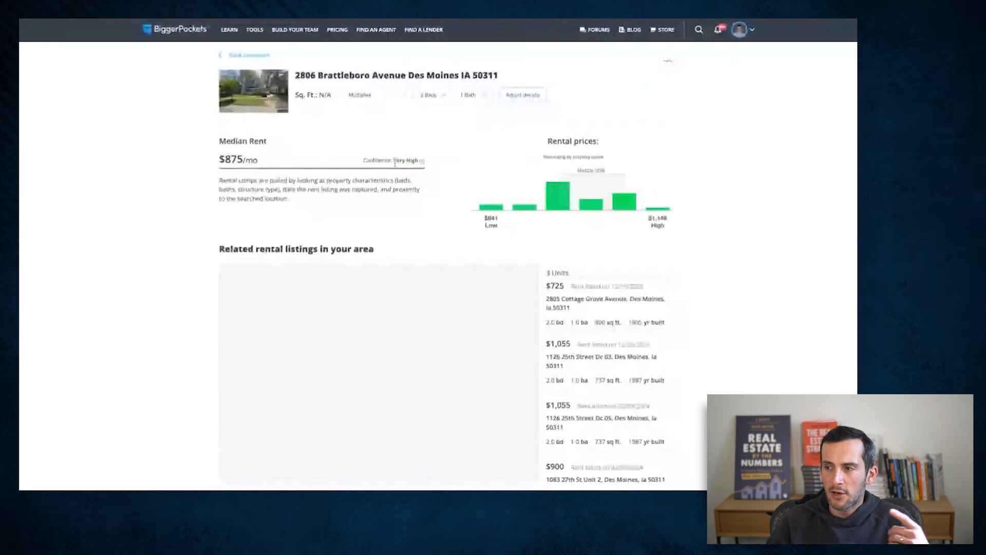
scroll(384, 357, "down", 2)
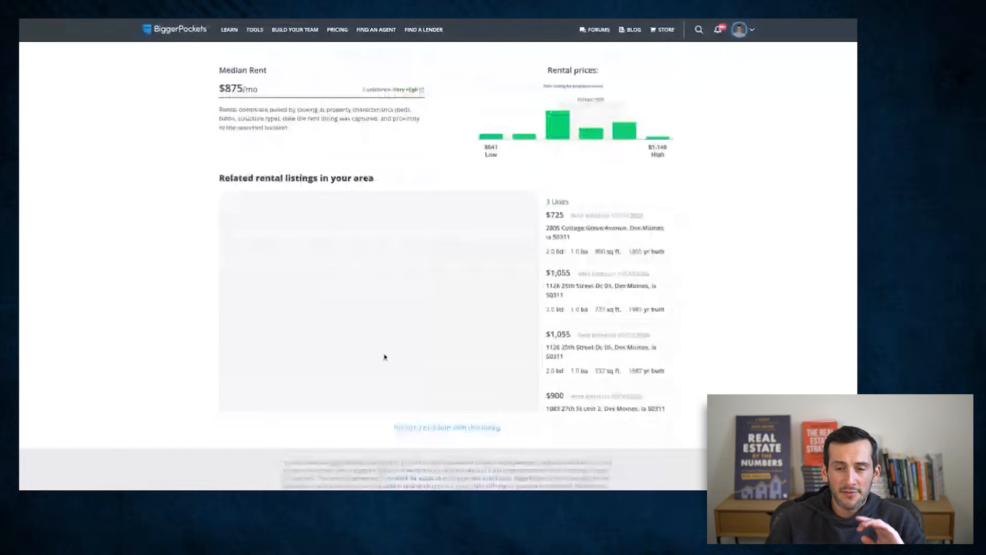
scroll(385, 356, "up", 2)
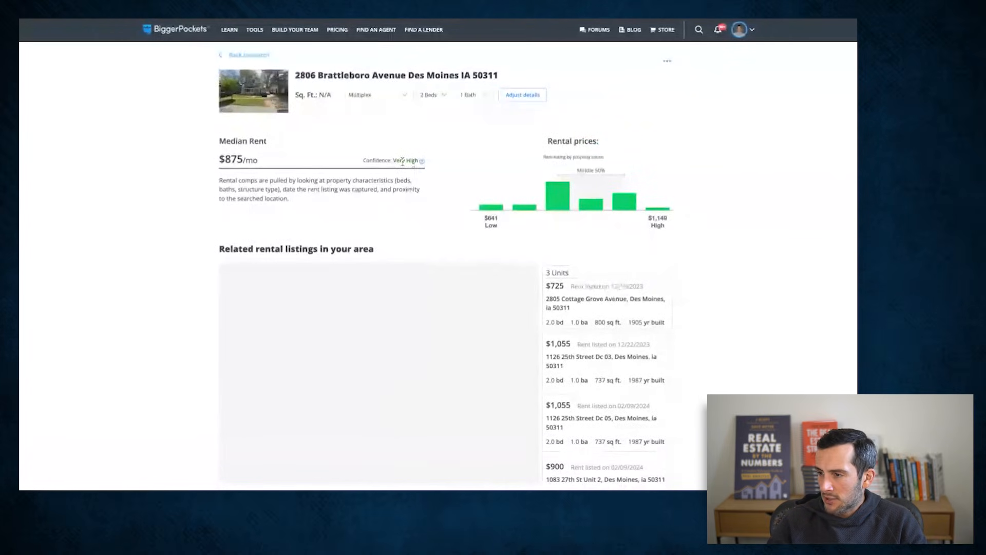
scroll(678, 221, "down", 1)
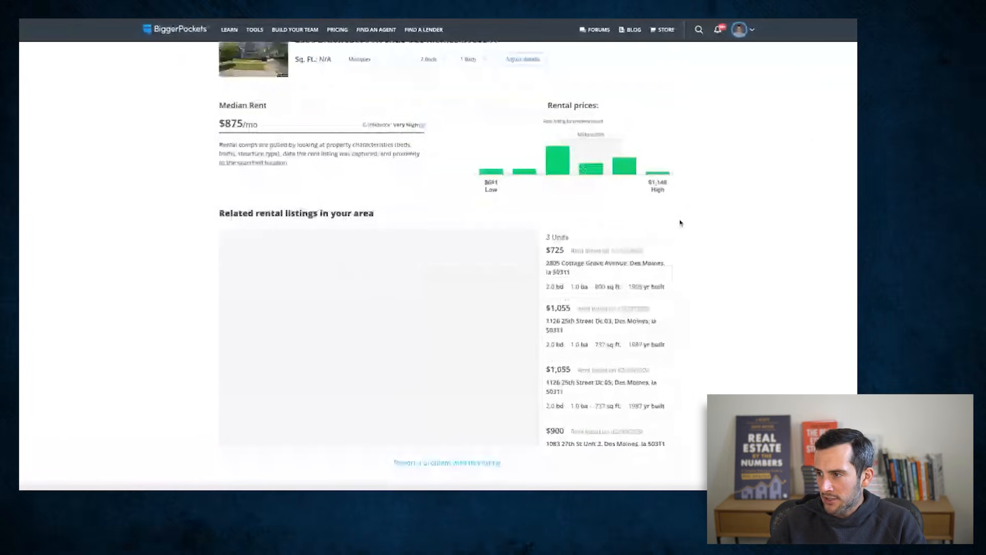
scroll(641, 233, "down", 2)
scroll(726, 244, "up", 3)
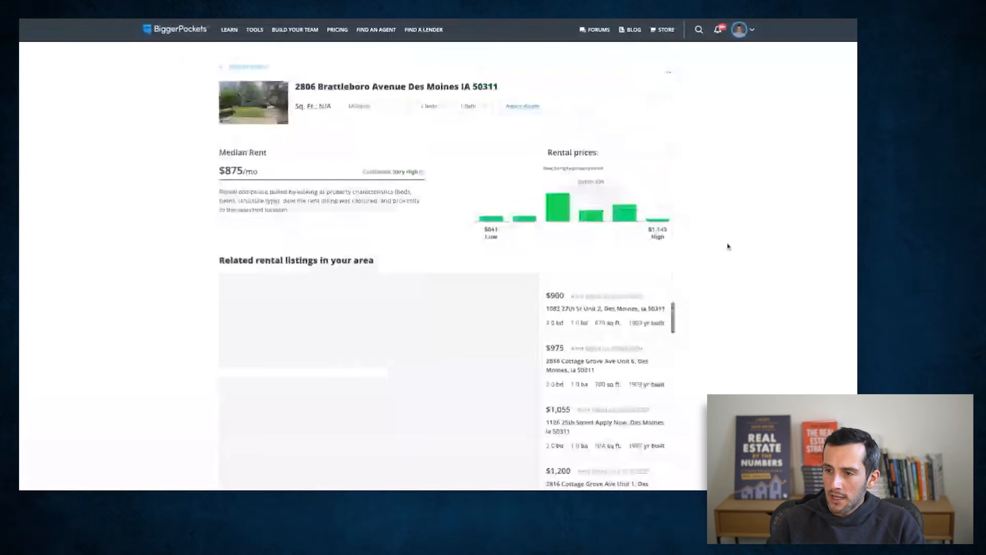
scroll(726, 245, "down", 1)
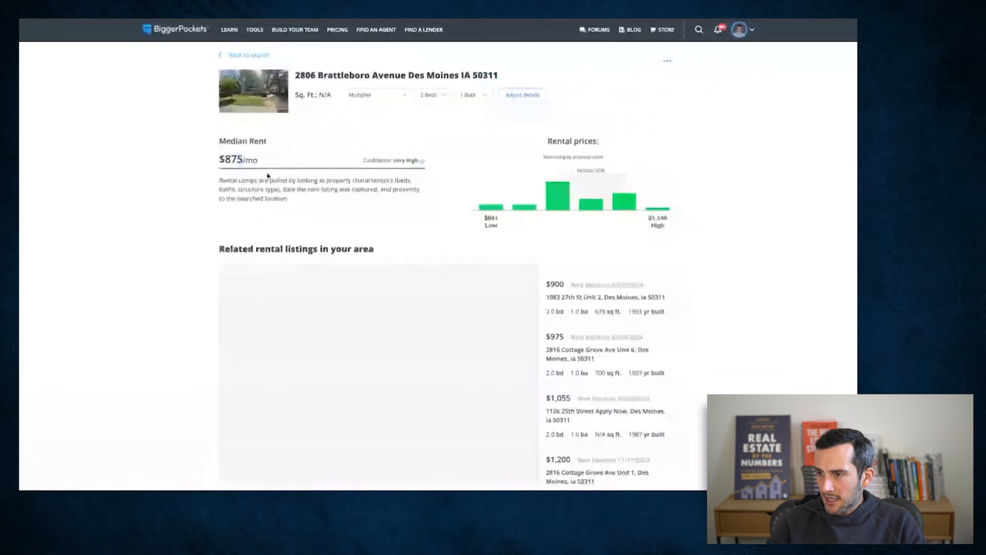
- Change the rent estimate to 3 beds and 1.5 baths, update it and check the median rent and confidence level
left_click(438, 99)
left_click(439, 107)
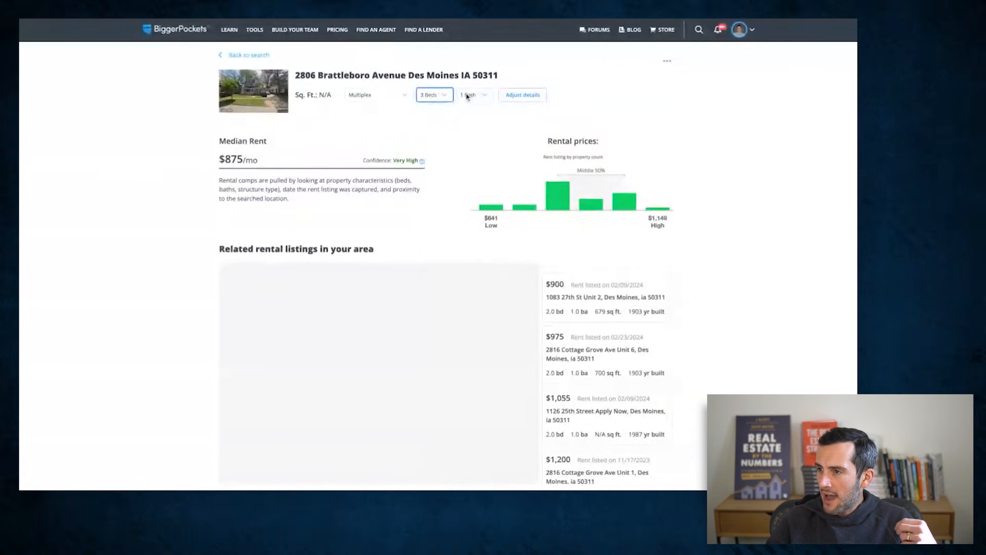
left_click(467, 96)
left_click(467, 105)
left_click(516, 99)
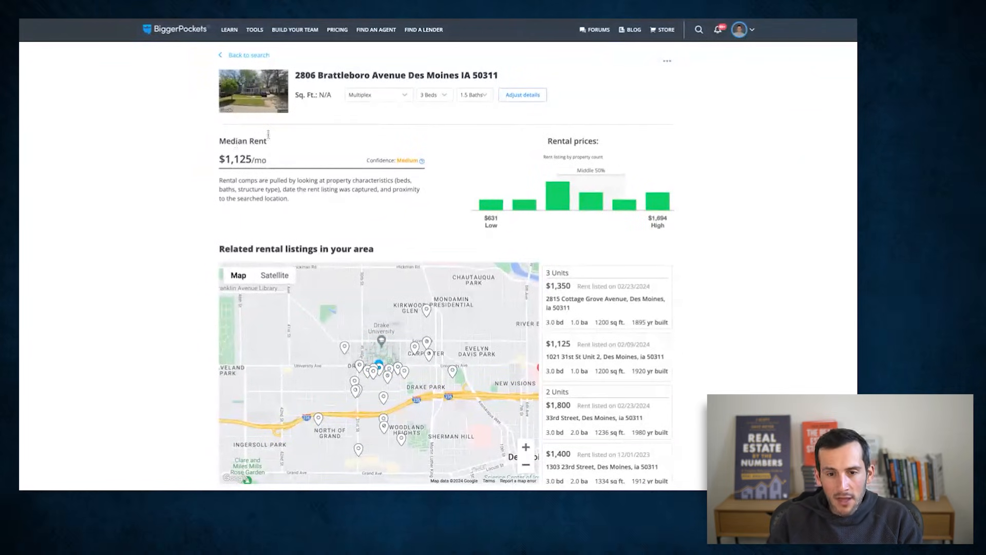
left_click_drag(396, 161, 453, 168)
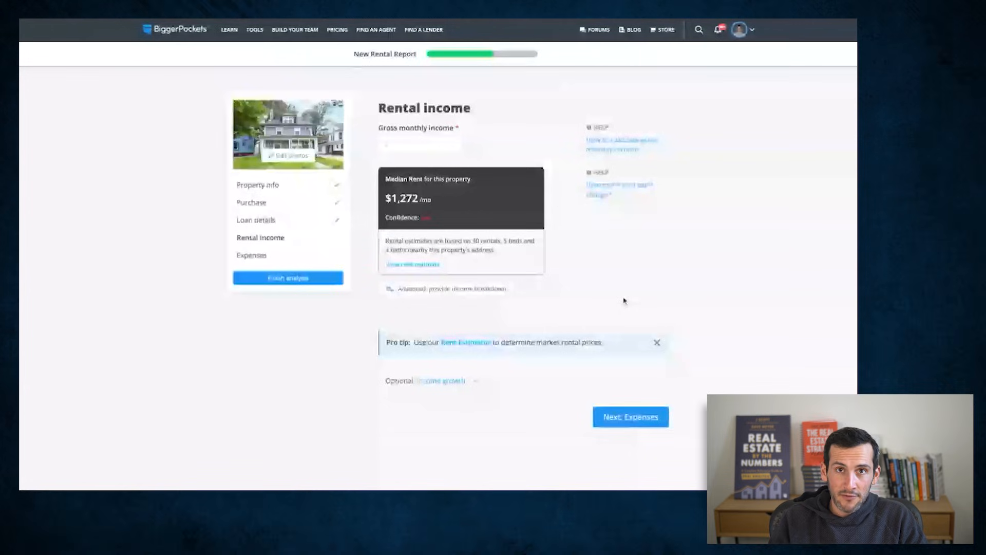
- Back in the rental report, set the gross monthly income to 2000 and continue to the expenses section
scroll(413, 225, "up", 2)
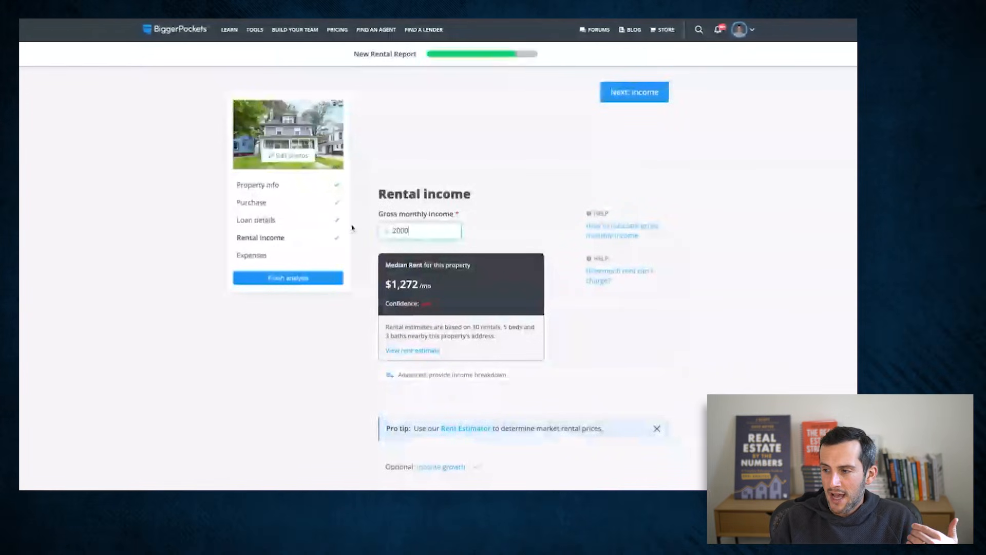
left_click(502, 191)
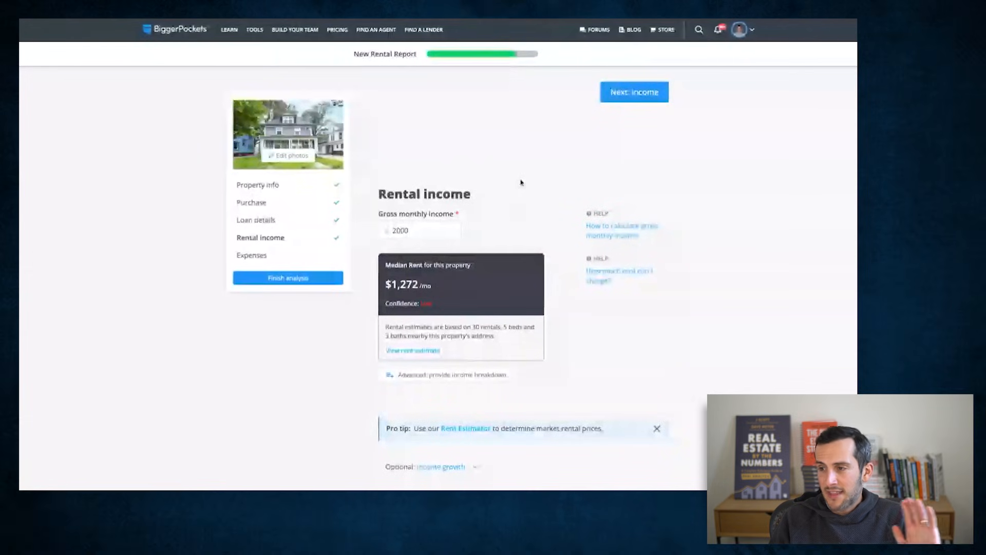
scroll(527, 181, "down", 1)
scroll(527, 181, "down", 1)
left_click(631, 465)
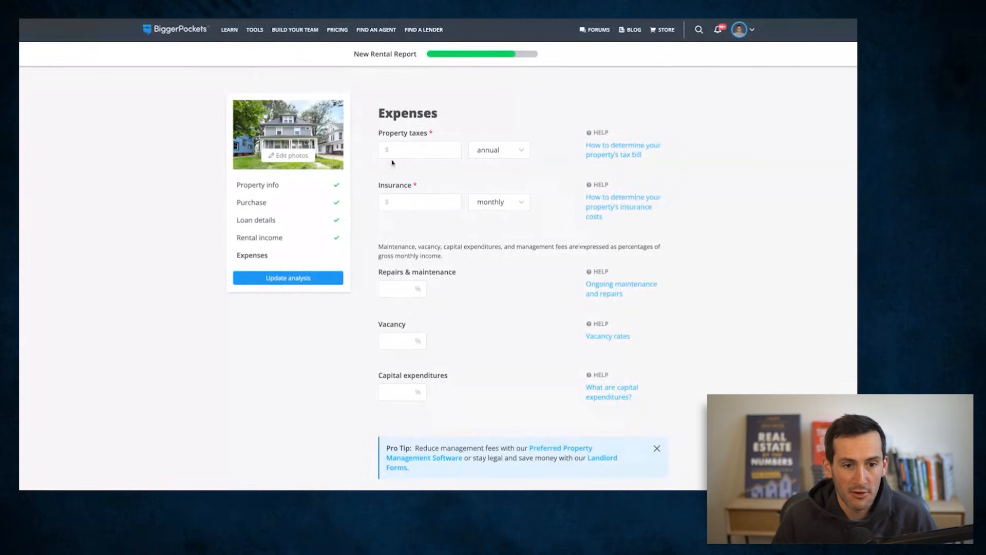
- Set annual property taxes to 1200 and insurance to 1400, with the insurance period changed to annual
left_click(422, 152)
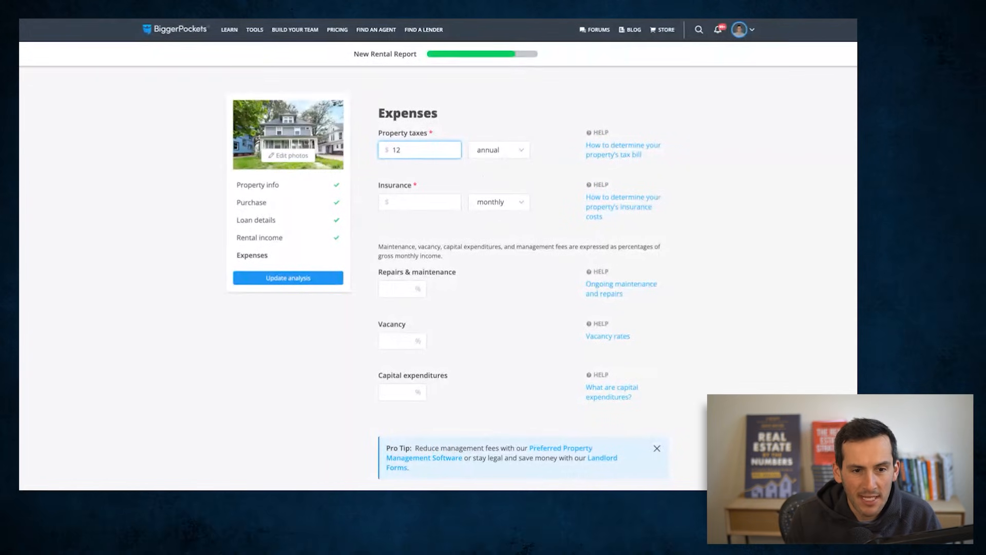
type("00")
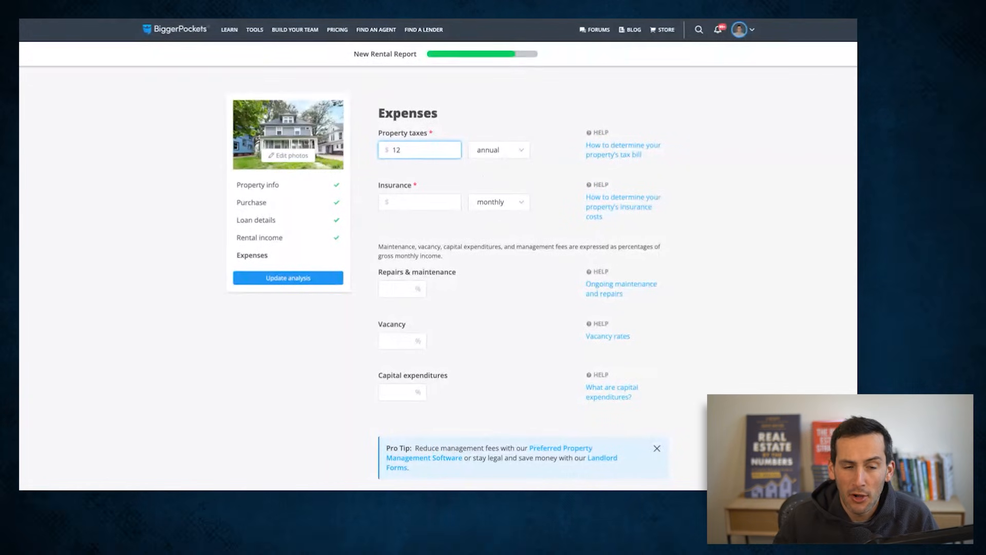
left_click(421, 203)
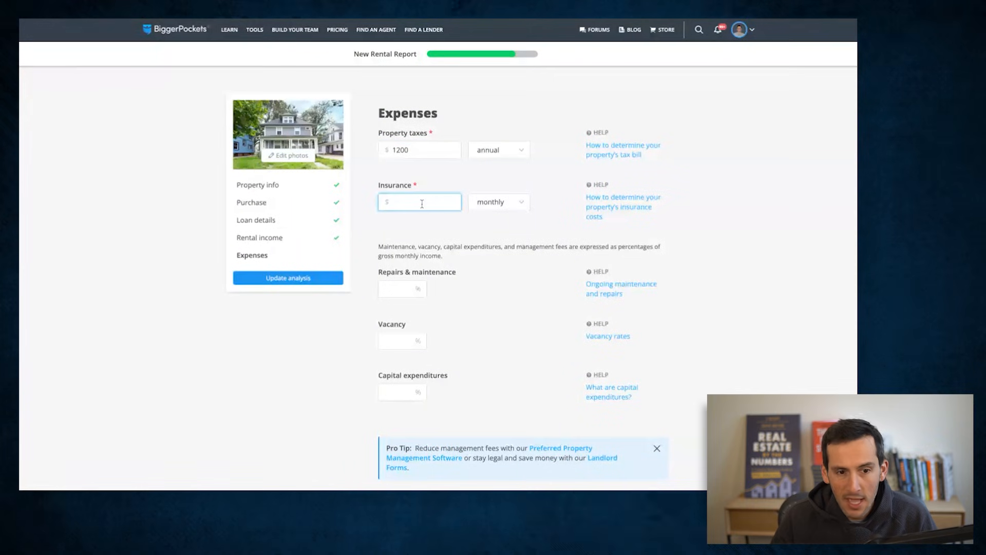
type("1400")
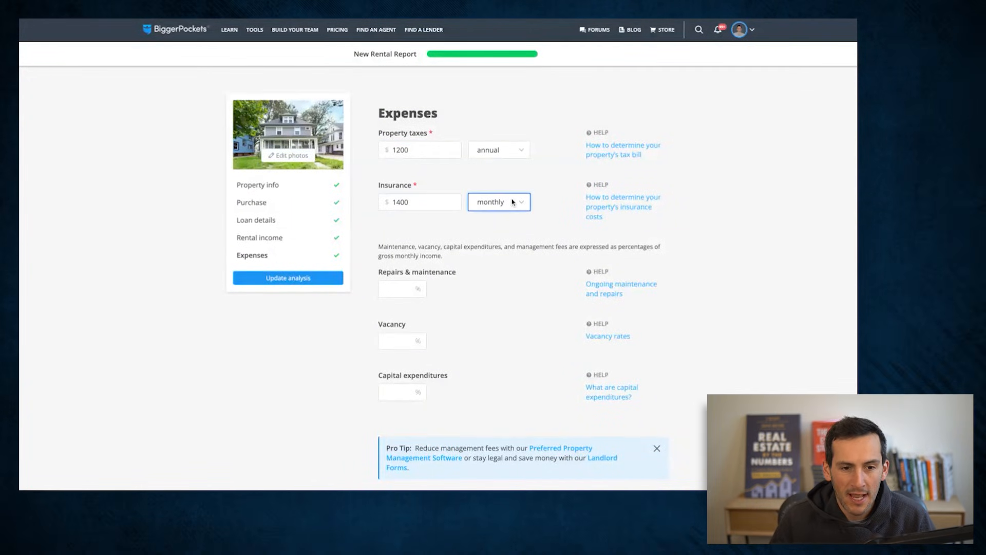
left_click(498, 234)
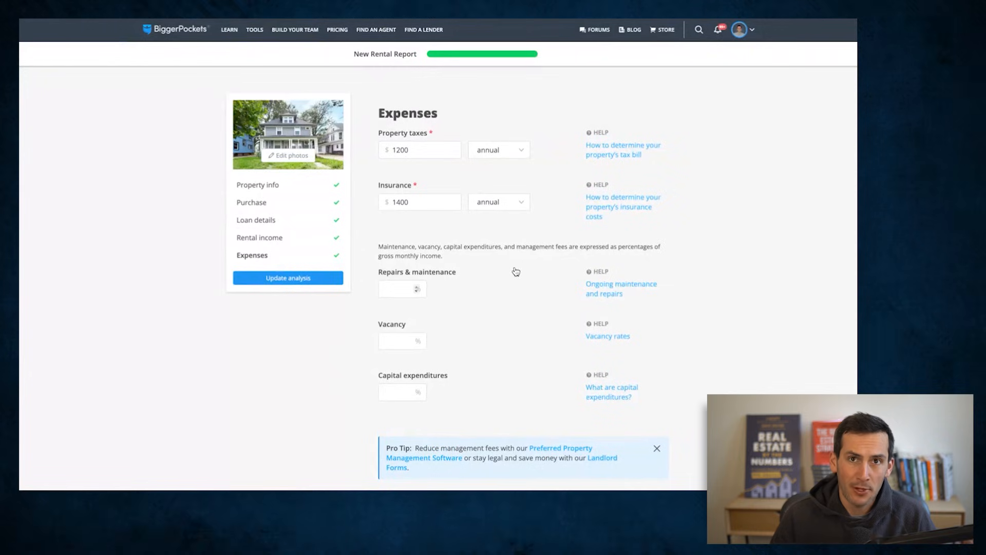
- Set repairs and maintenance to 8%, vacancy to 8% and capital expenditures to 6% of gross monthly income
scroll(516, 272, "down", 1)
scroll(515, 272, "down", 3)
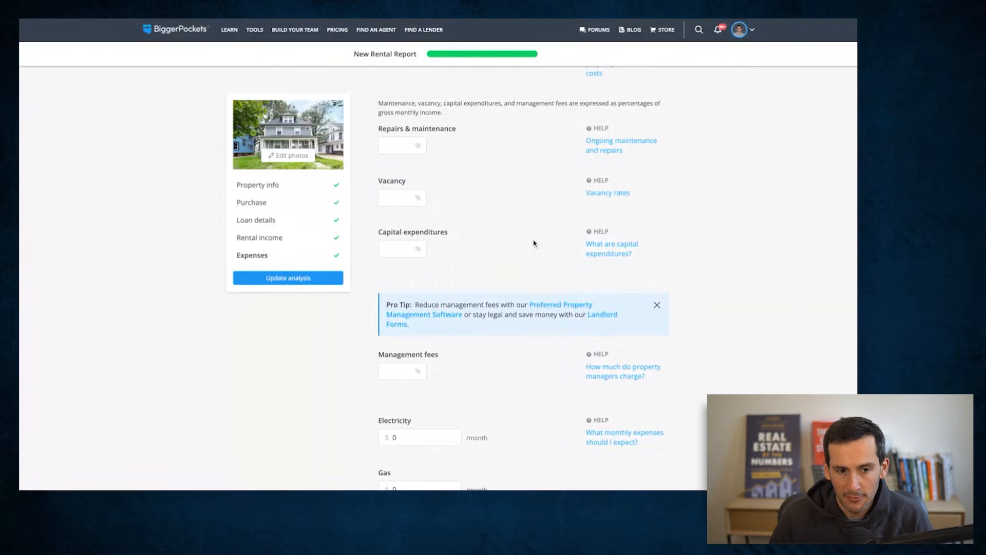
scroll(533, 243, "up", 1)
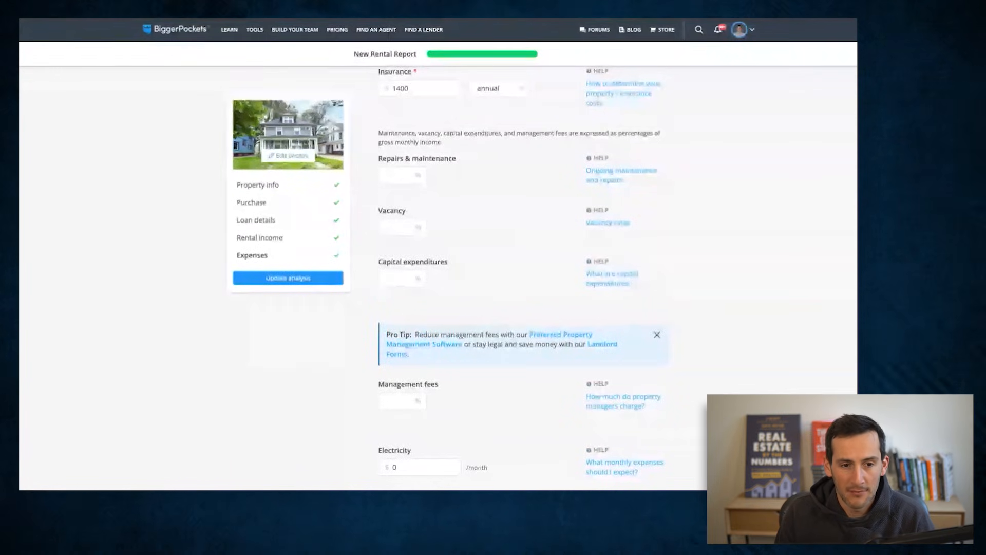
left_click(386, 175)
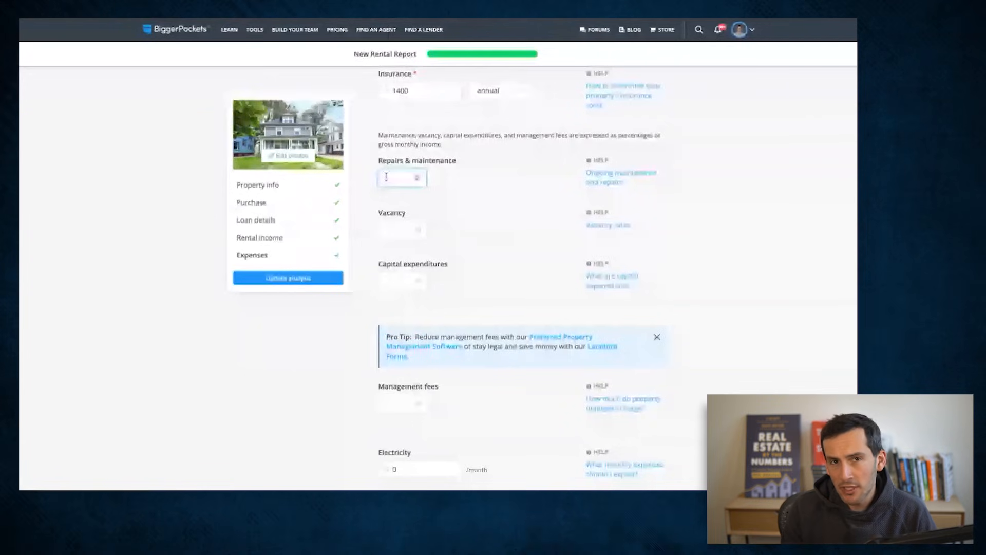
type("8")
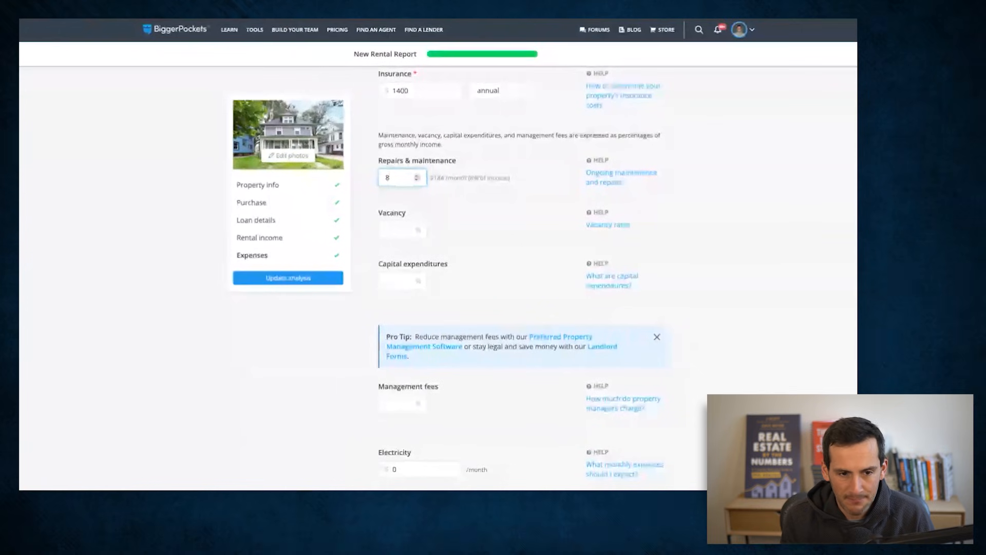
key("Tab")
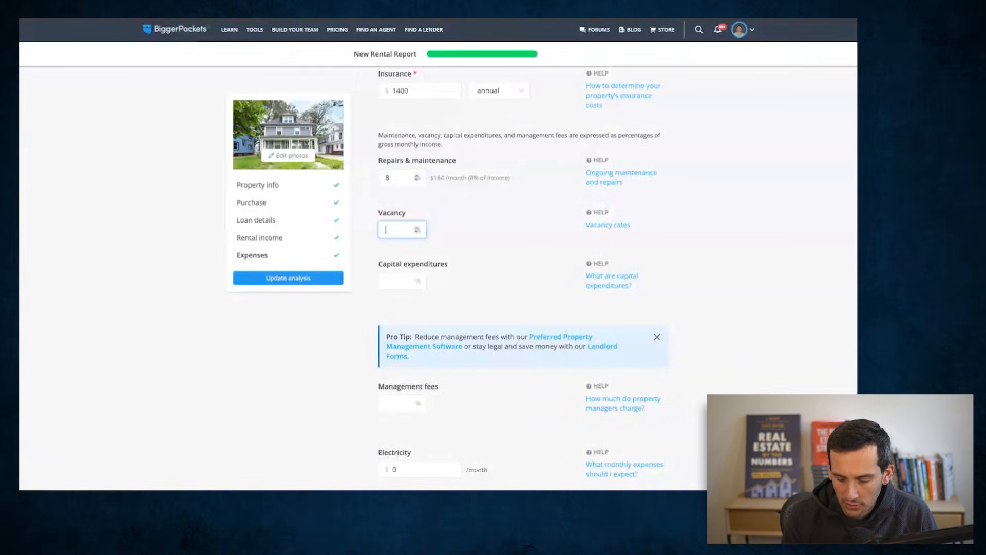
key("Tab")
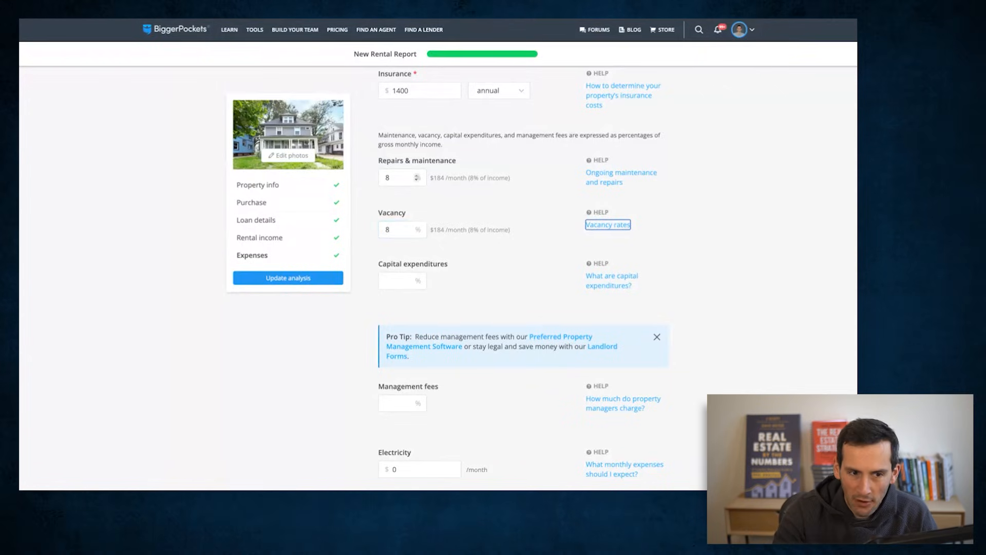
key("Tab")
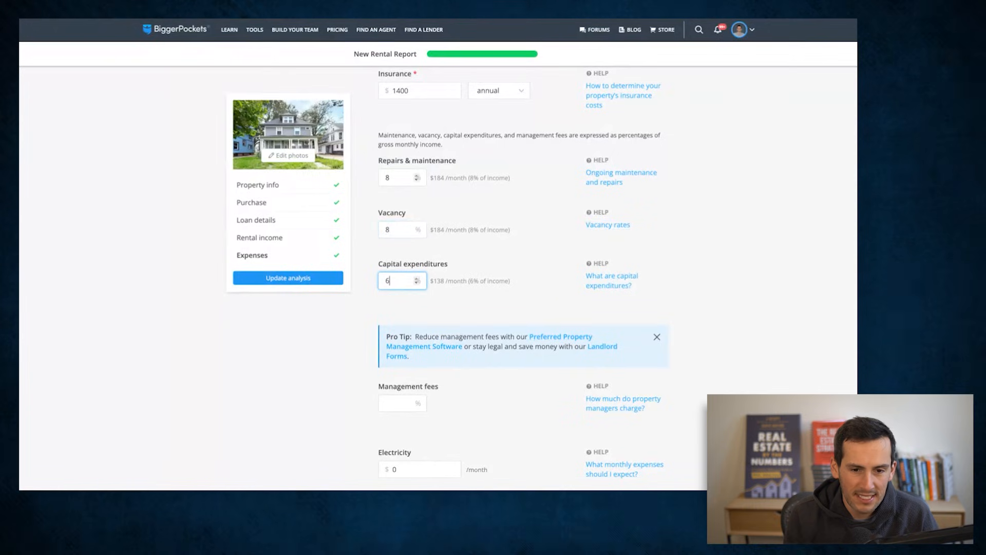
key("Tab")
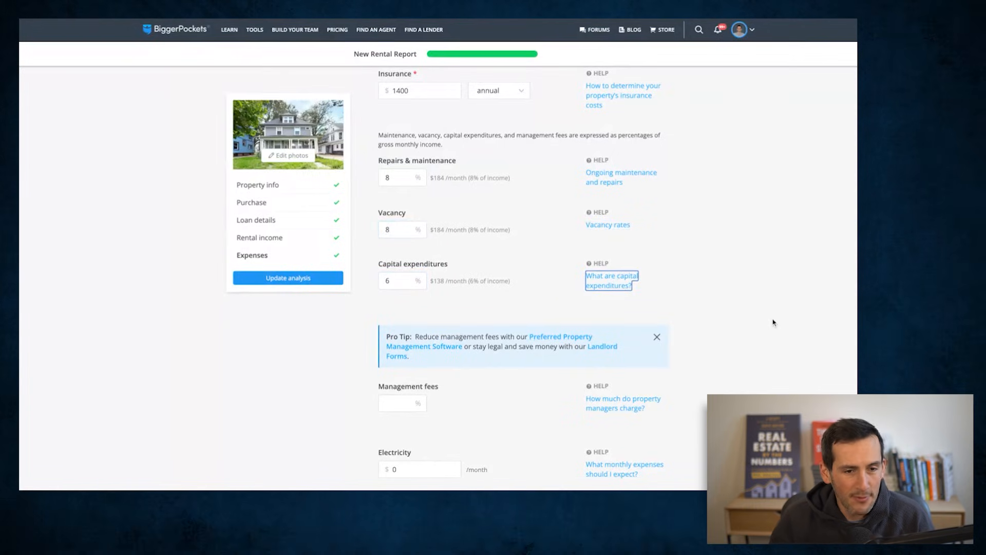
- Read the help explanation on vacancy rates and close it
scroll(774, 318, "down", 1)
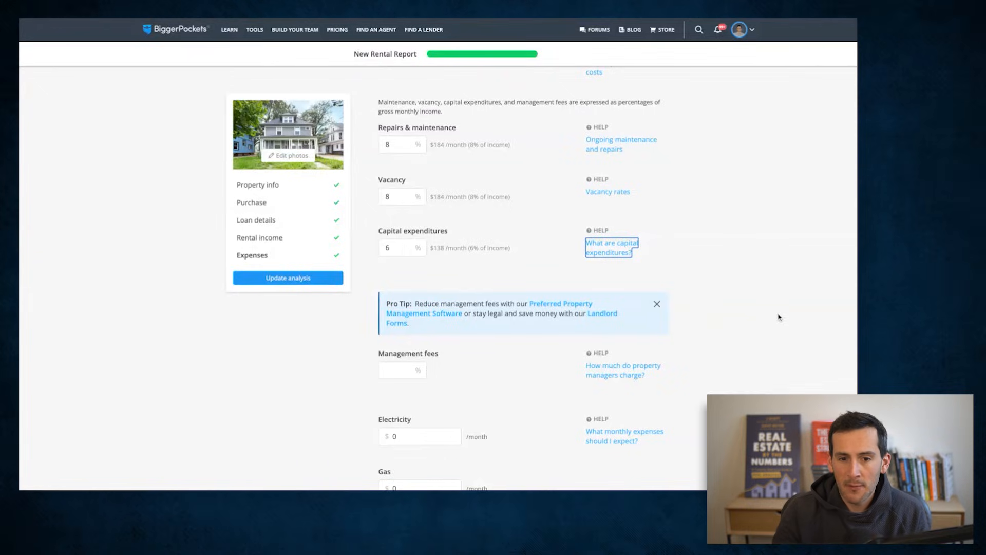
left_click(609, 196)
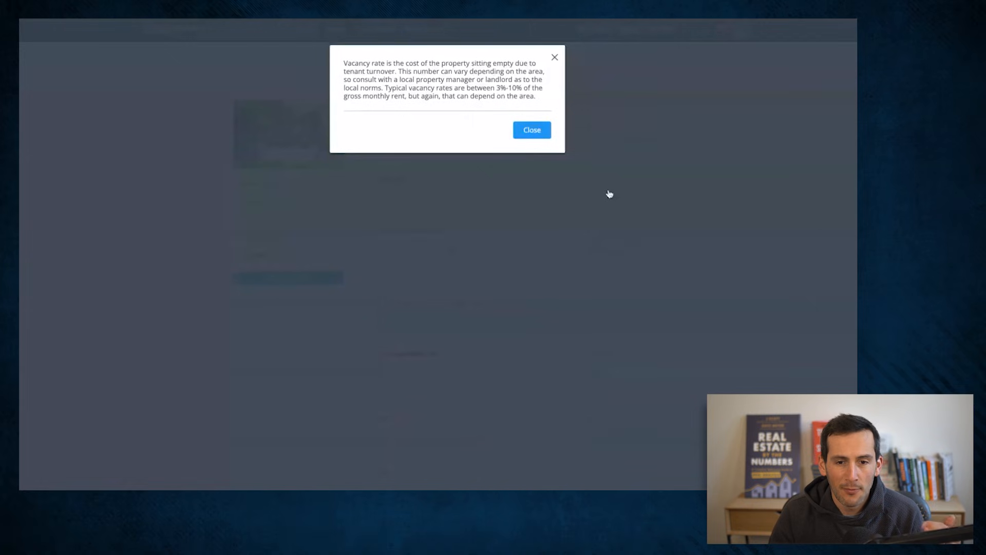
left_click(555, 57)
- Set the management fees to 8% of gross monthly income
scroll(778, 249, "down", 3)
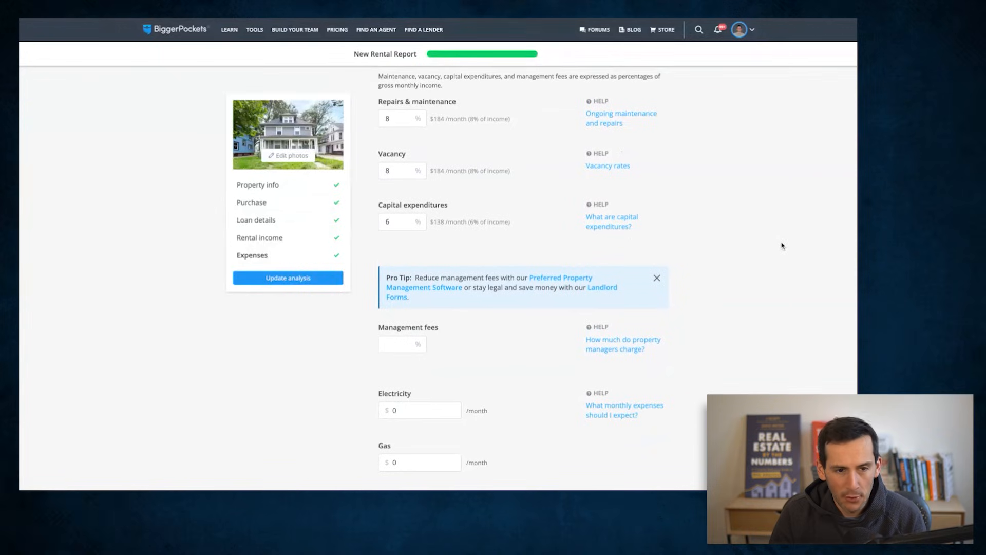
scroll(773, 252, "down", 3)
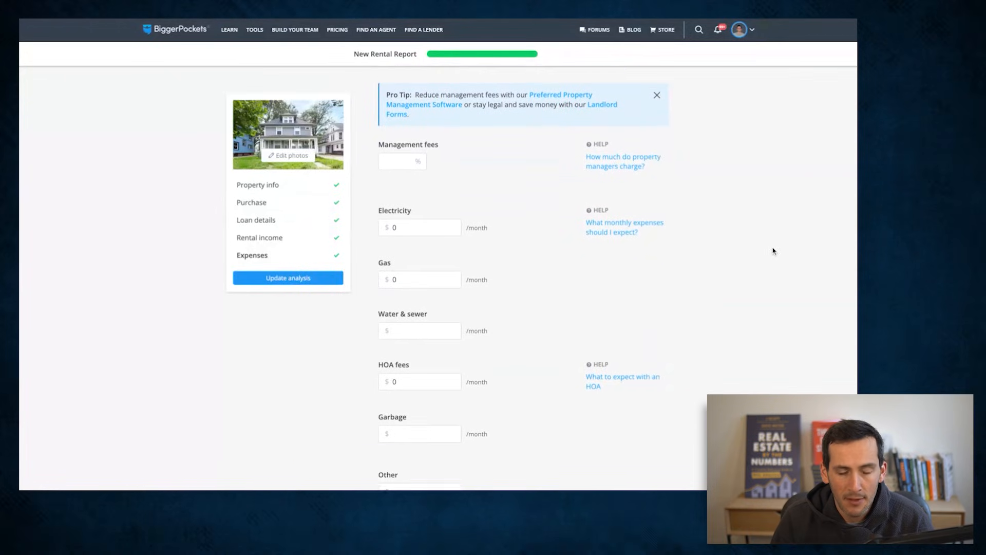
scroll(774, 250, "up", 1)
scroll(774, 250, "up", 2)
scroll(775, 250, "down", 3)
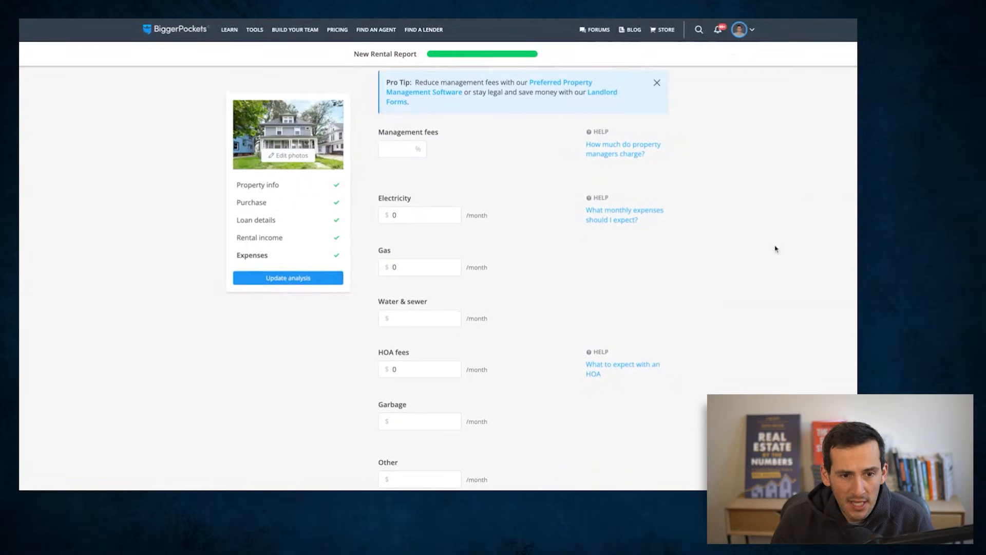
left_click(391, 110)
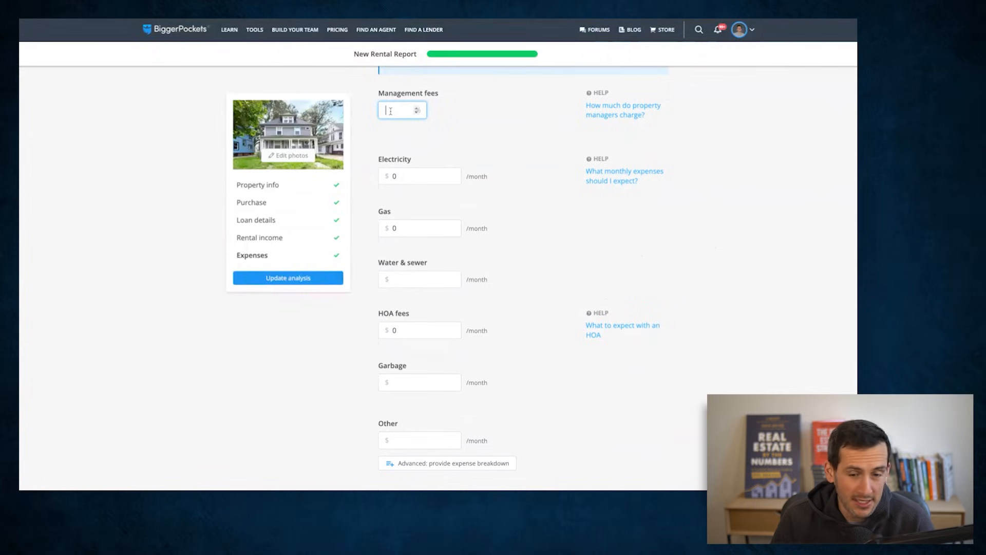
type("8")
key("Tab")
left_click(667, 268)
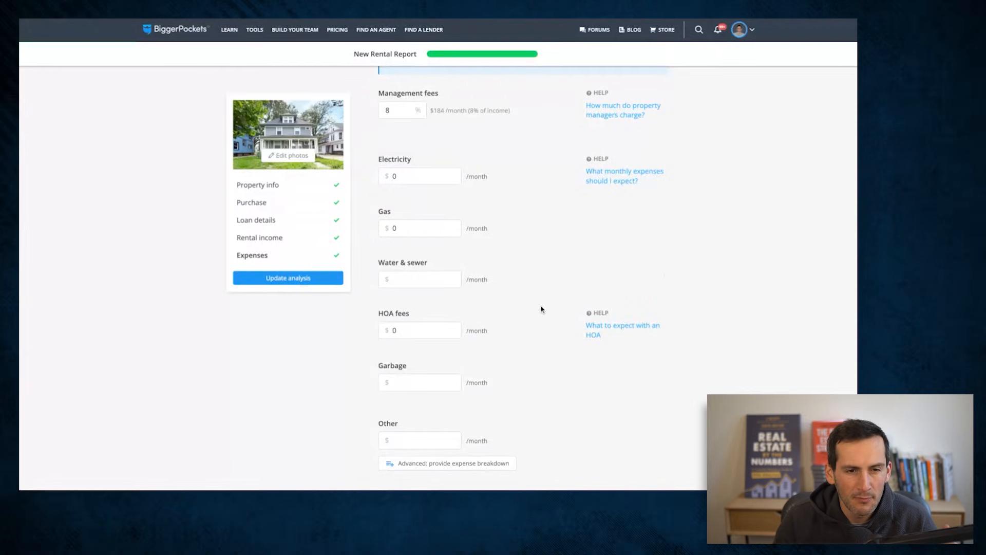
- Set the garbage expense to $25 per month, keeping electricity, gas and HOA fees at 0
scroll(563, 290, "down", 1)
scroll(565, 288, "up", 1)
scroll(564, 291, "down", 1)
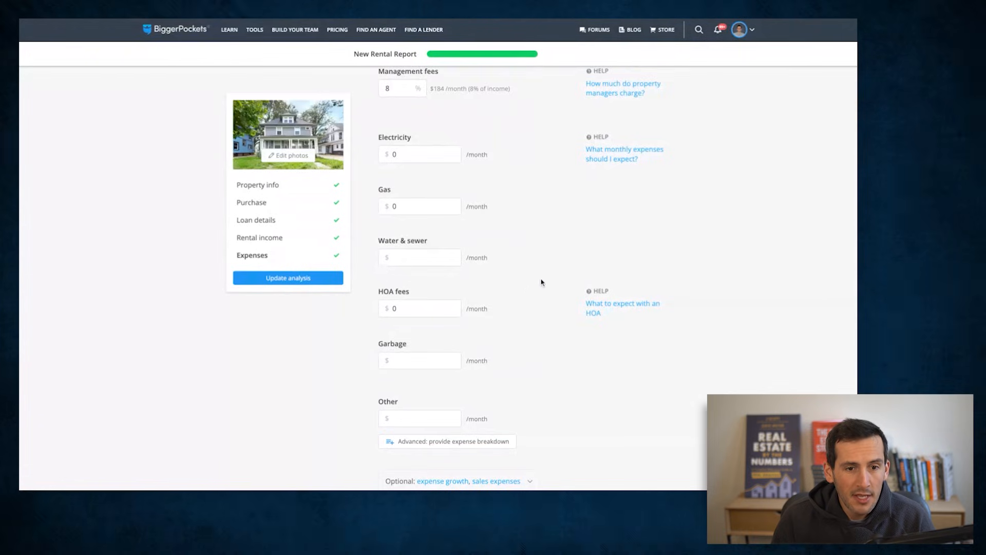
scroll(541, 282, "down", 2)
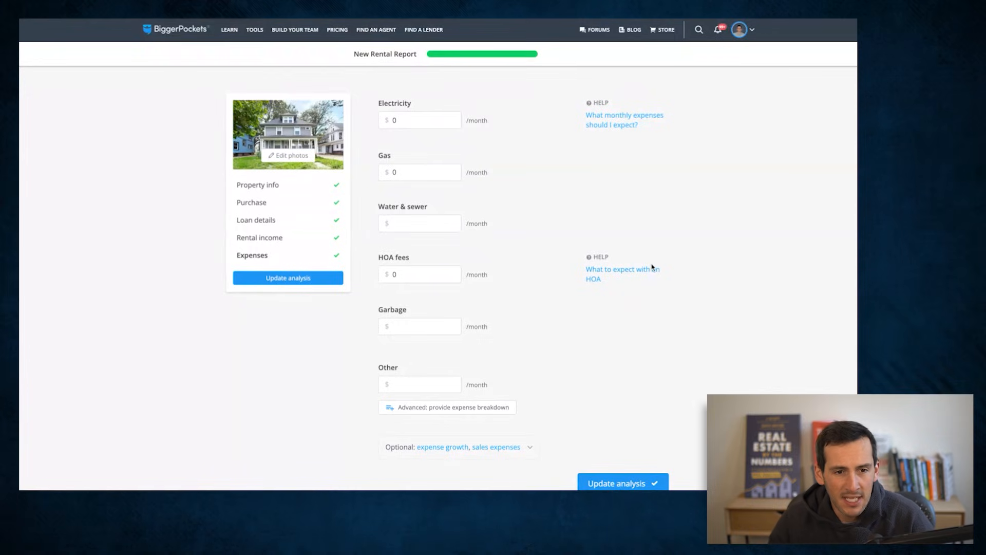
left_click(401, 122)
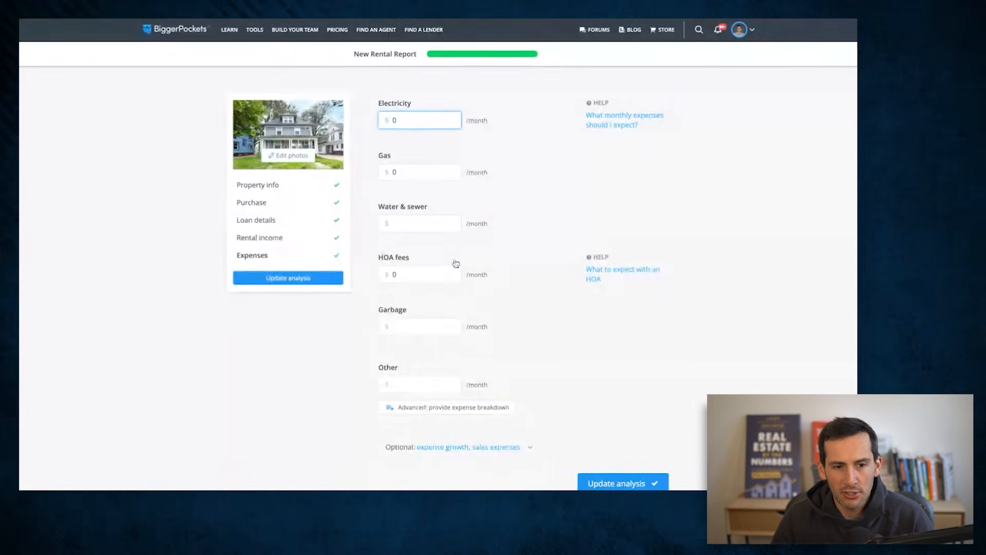
key("Tab")
key("Tab")
key("Tab")
key("Tab")
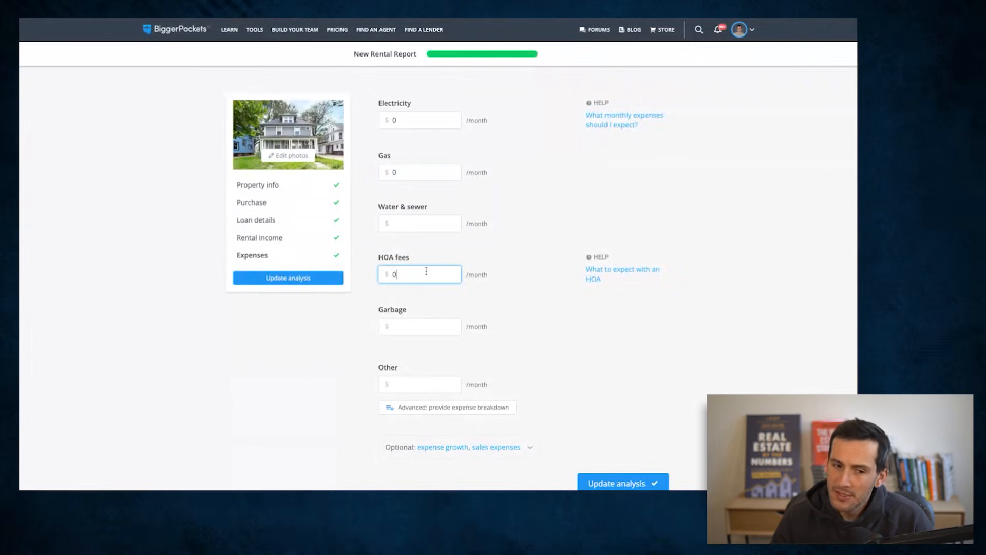
left_click(418, 330)
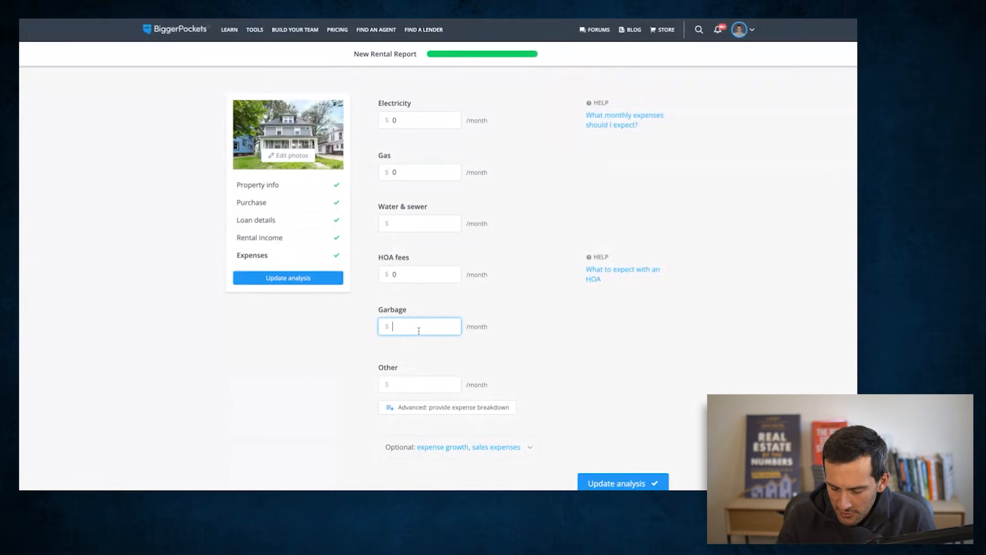
type("25")
left_click(712, 334)
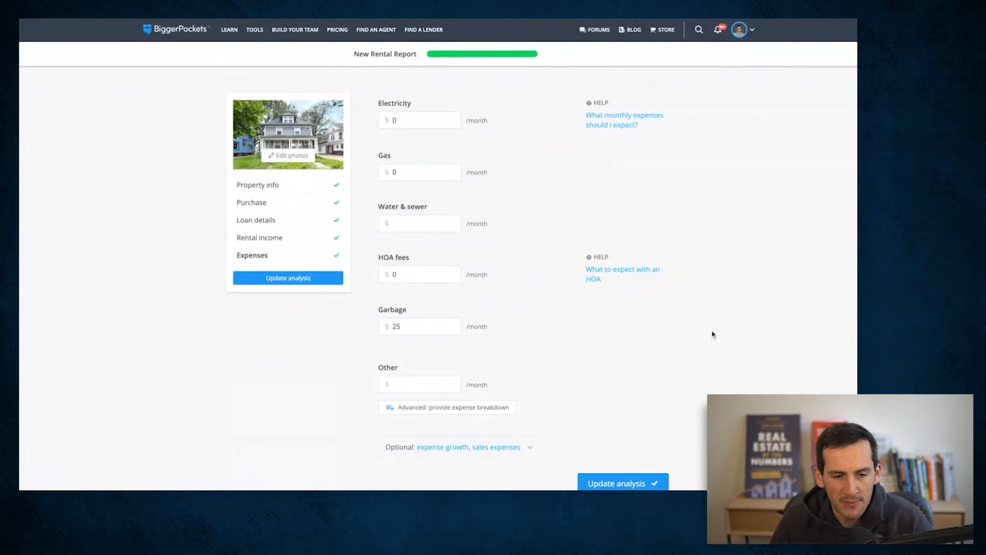
- Leave the other monthly expenses blank and update the analysis to generate the rental report
scroll(712, 334, "down", 1)
left_click(399, 356)
left_click(625, 340)
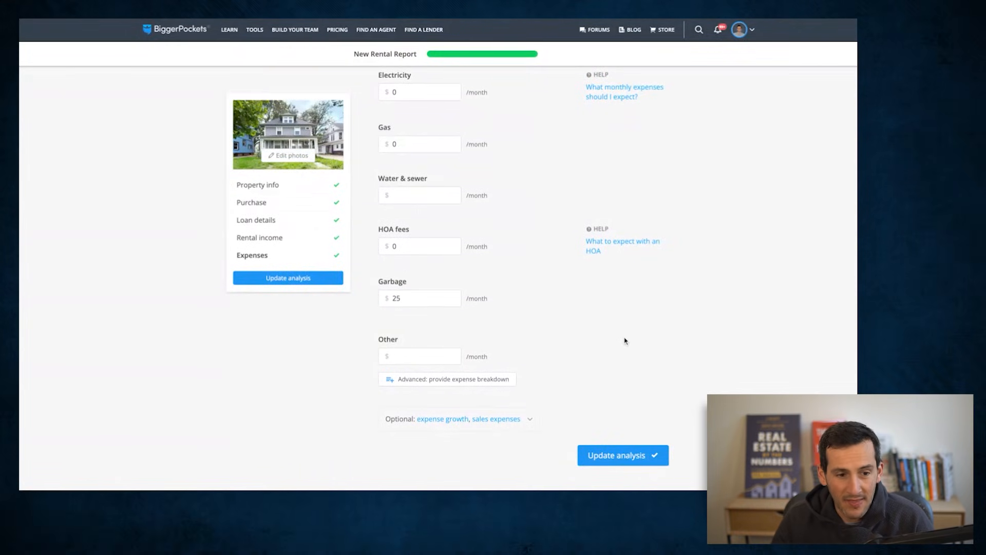
scroll(624, 340, "up", 1)
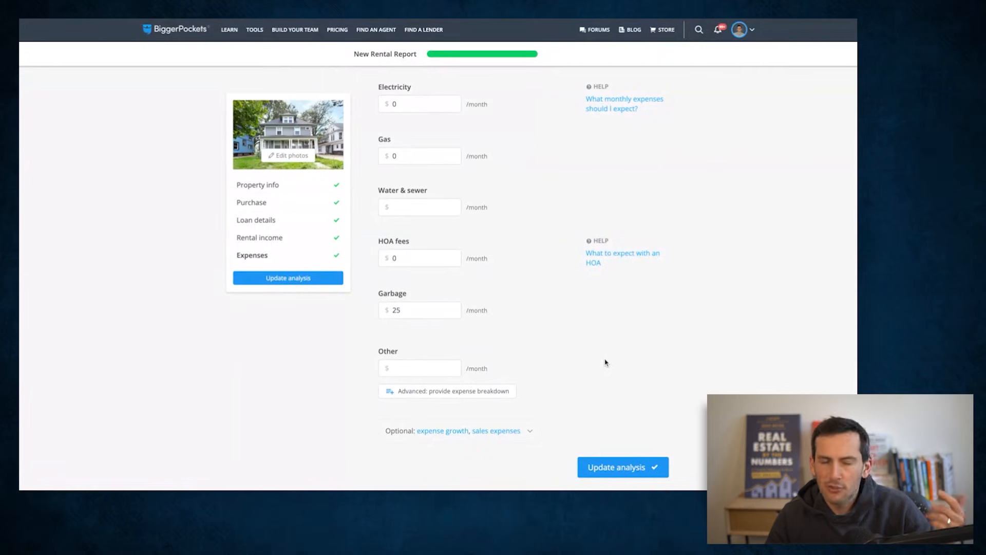
scroll(624, 481, "down", 1)
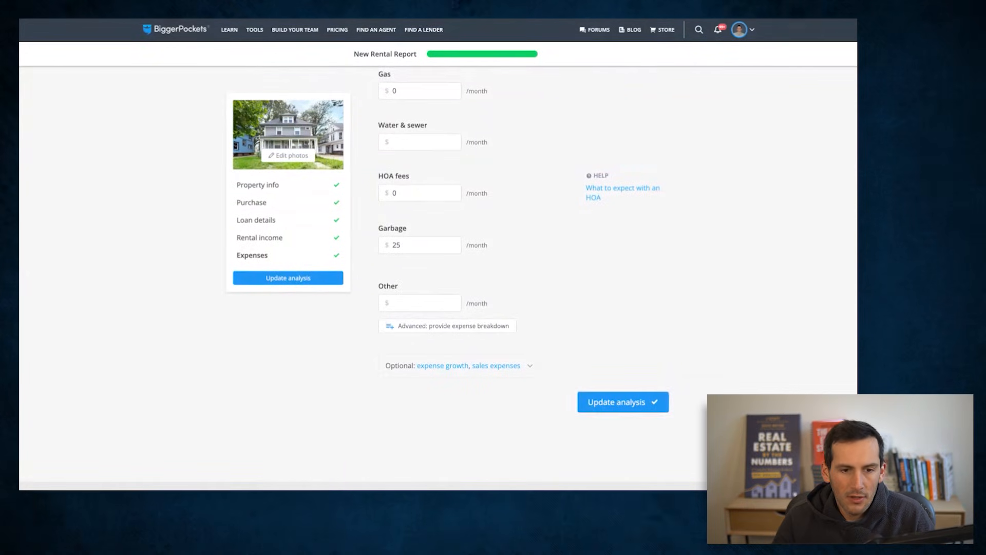
left_click(624, 403)
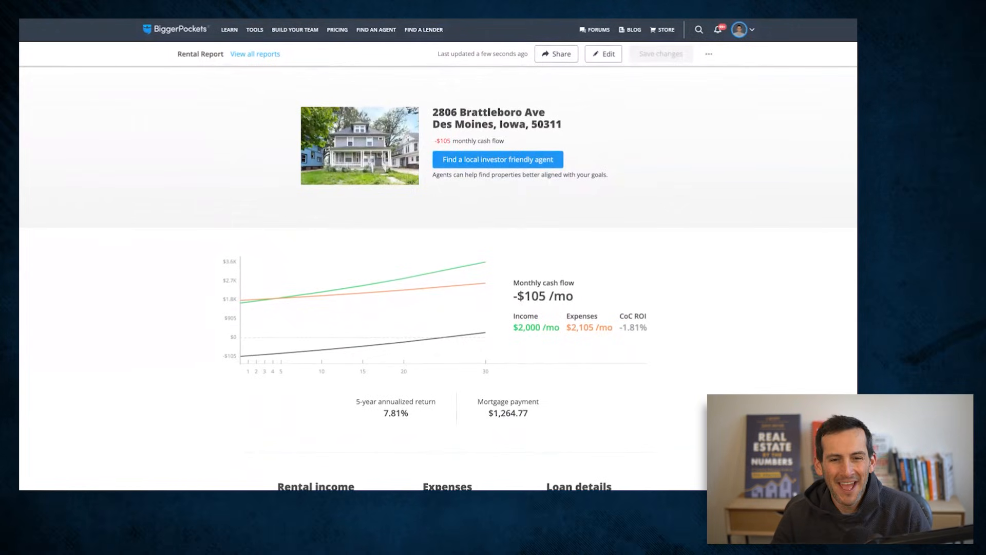
- Examine the report's monthly cash flow, cash-on-cash ROI, annualized return, and the income, expense and loan summaries
scroll(662, 284, "down", 1)
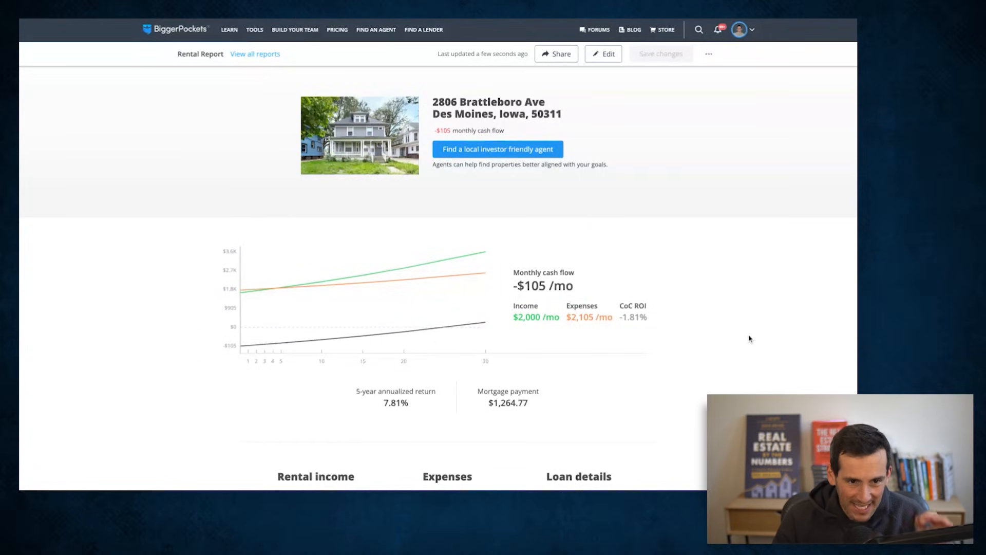
scroll(733, 353, "down", 1)
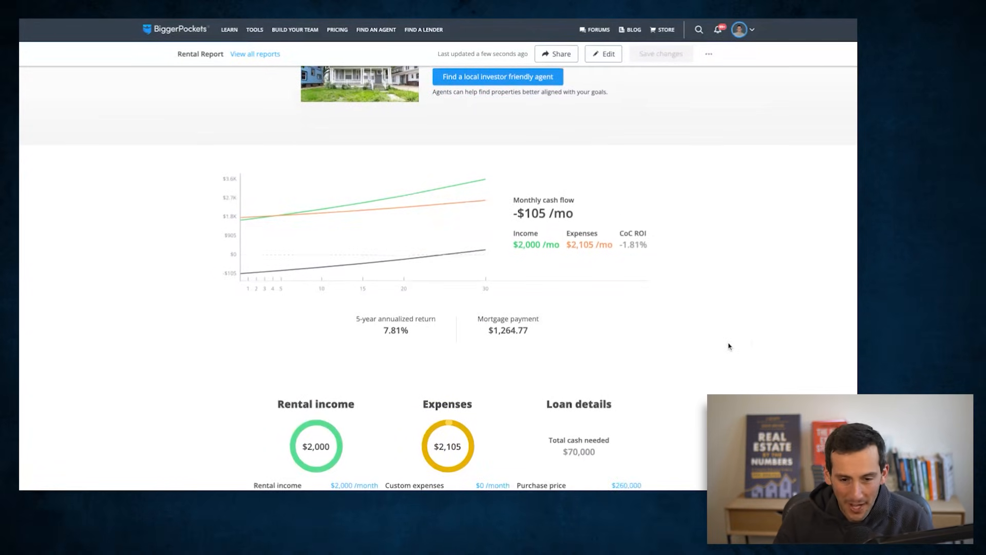
scroll(729, 347, "up", 1)
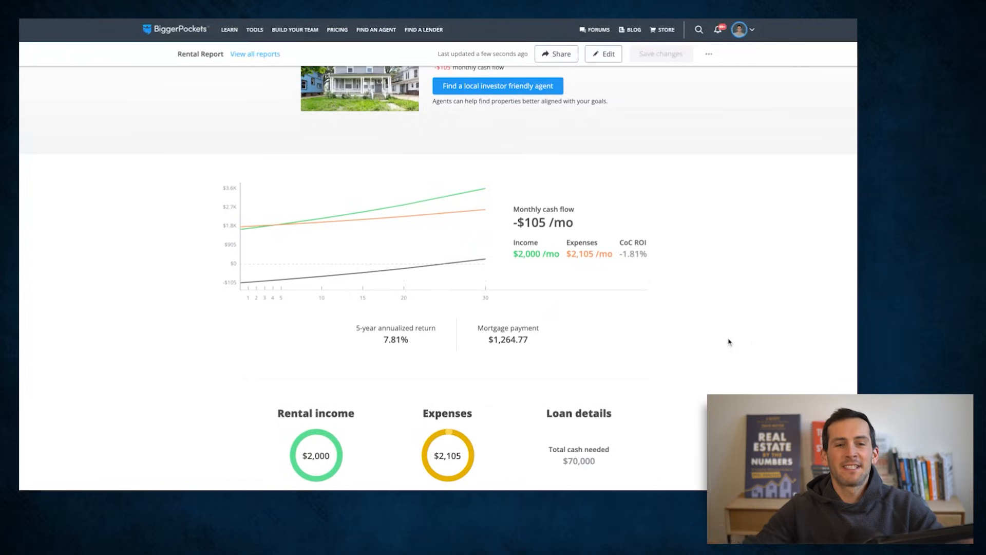
scroll(729, 342, "up", 1)
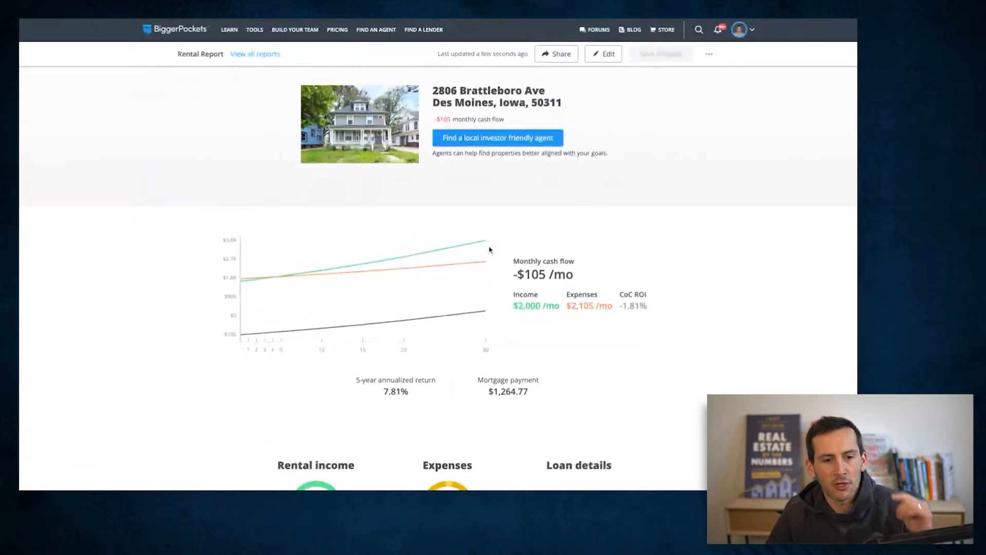
scroll(569, 275, "down", 5)
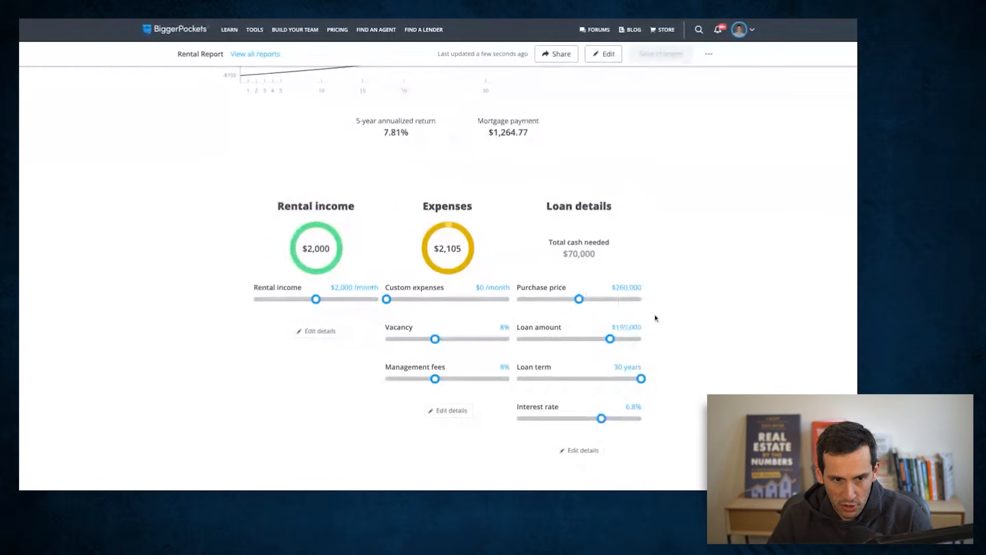
scroll(695, 314, "up", 2)
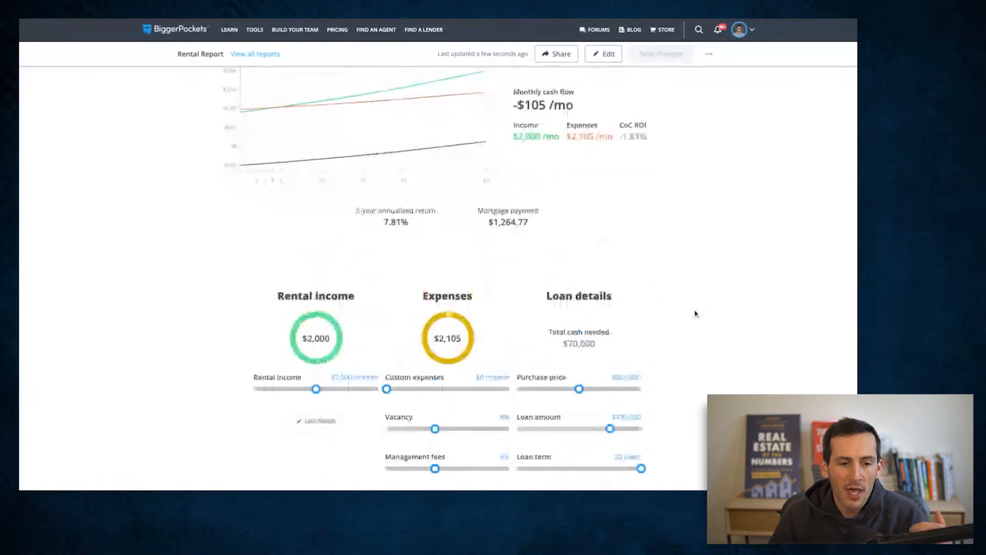
scroll(695, 313, "up", 1)
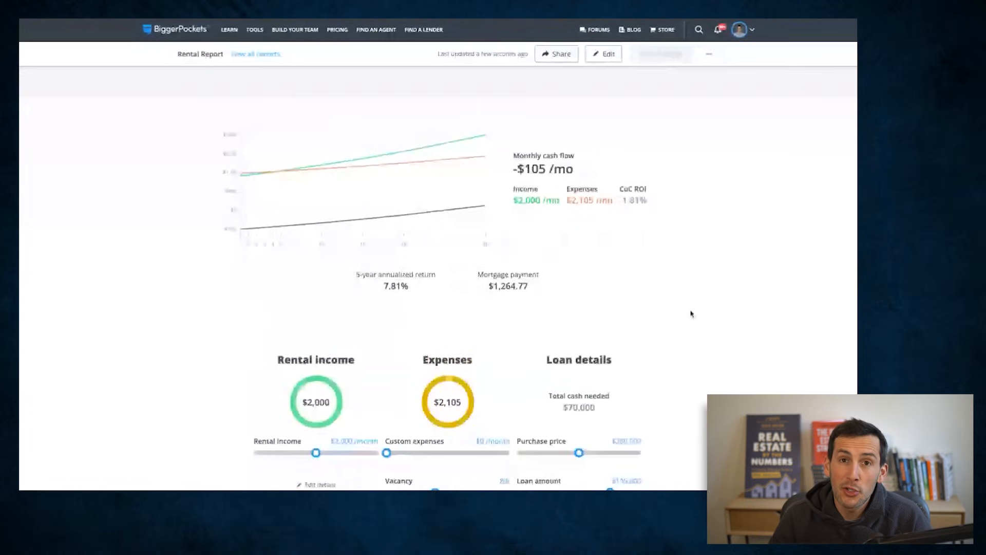
scroll(692, 314, "down", 1)
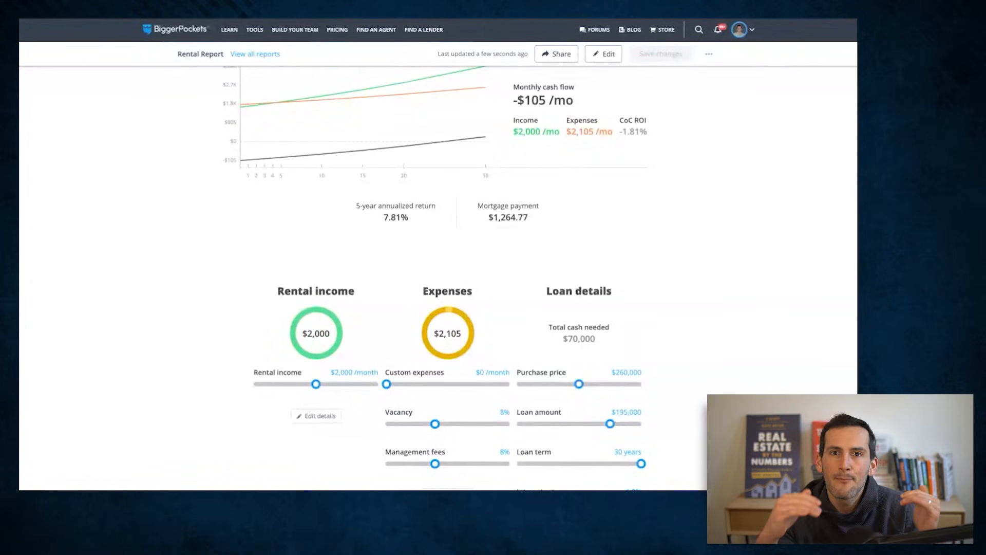
- Raise the report's rental income to $2,300 per month and check the monthly cash flow
mouse_move(315, 385)
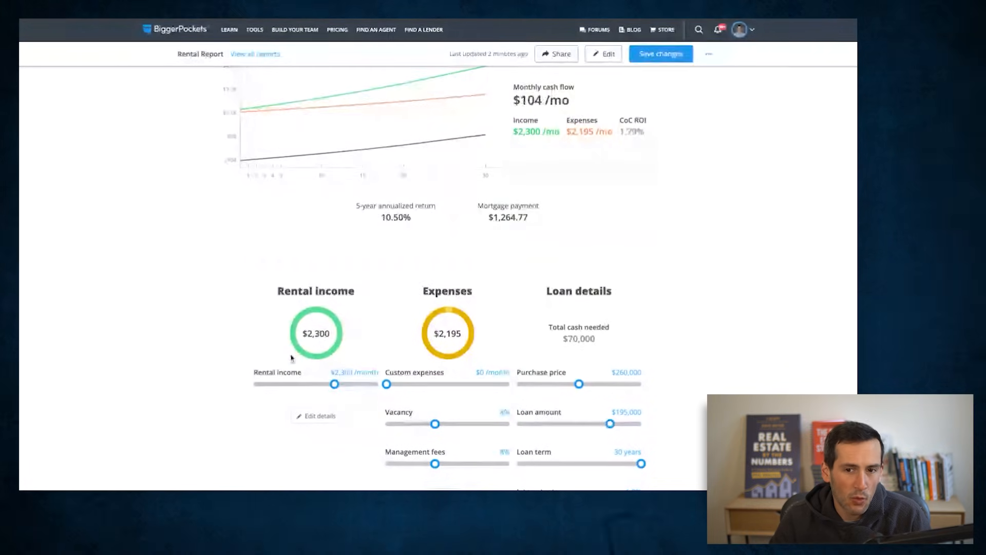
scroll(700, 347, "down", 1)
scroll(695, 348, "up", 3)
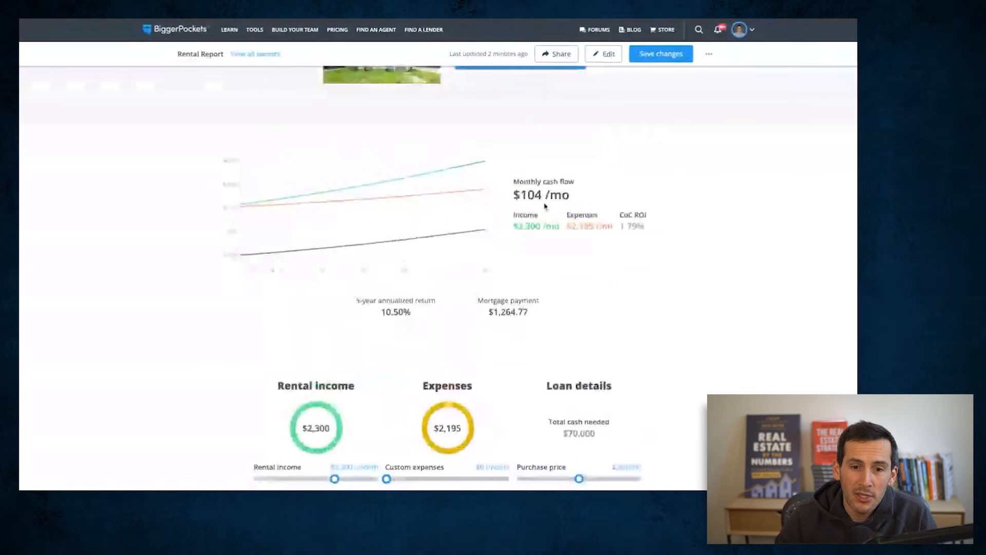
- Check the monthly cash flow and cash-on-cash ROI in the report summary
left_click_drag(513, 202, 586, 200)
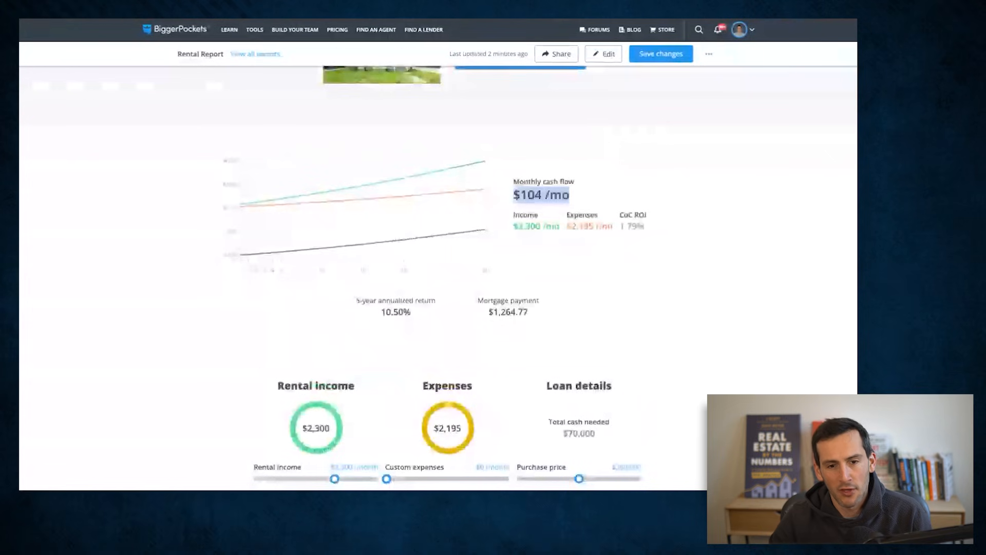
left_click(620, 232)
left_click_drag(620, 232, 663, 235)
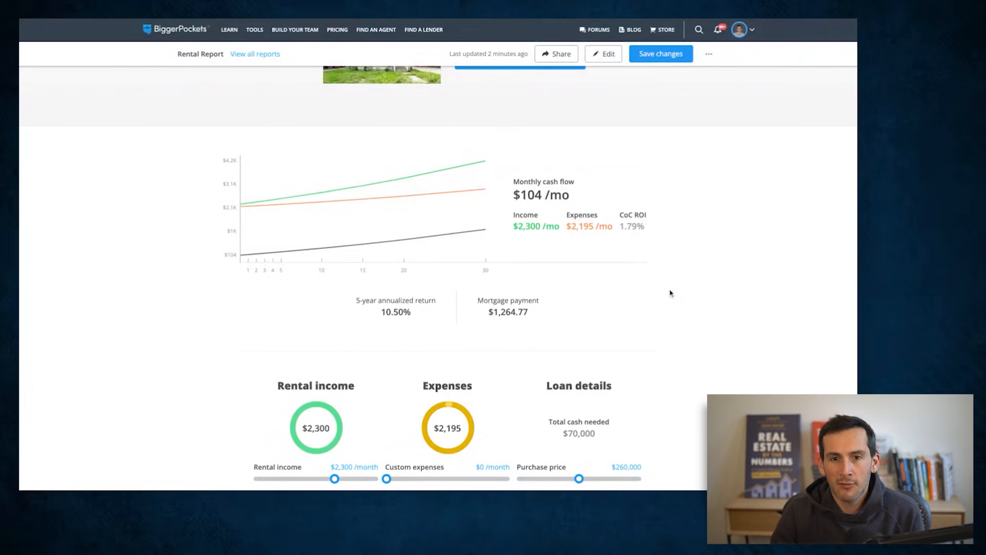
- Lower the purchase price in the loan details to $252,000
scroll(668, 313, "down", 1)
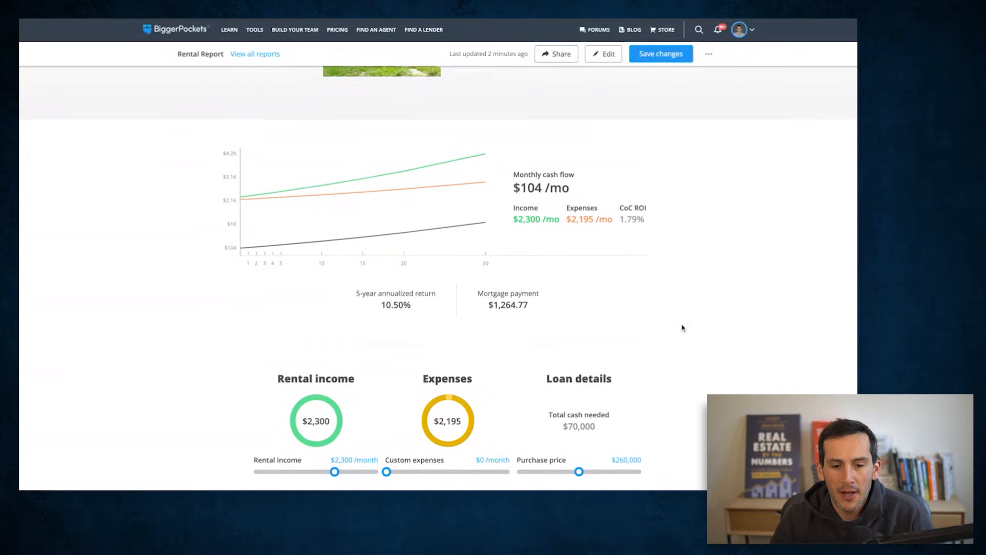
scroll(678, 321, "down", 3)
scroll(685, 324, "up", 3)
scroll(685, 325, "down", 1)
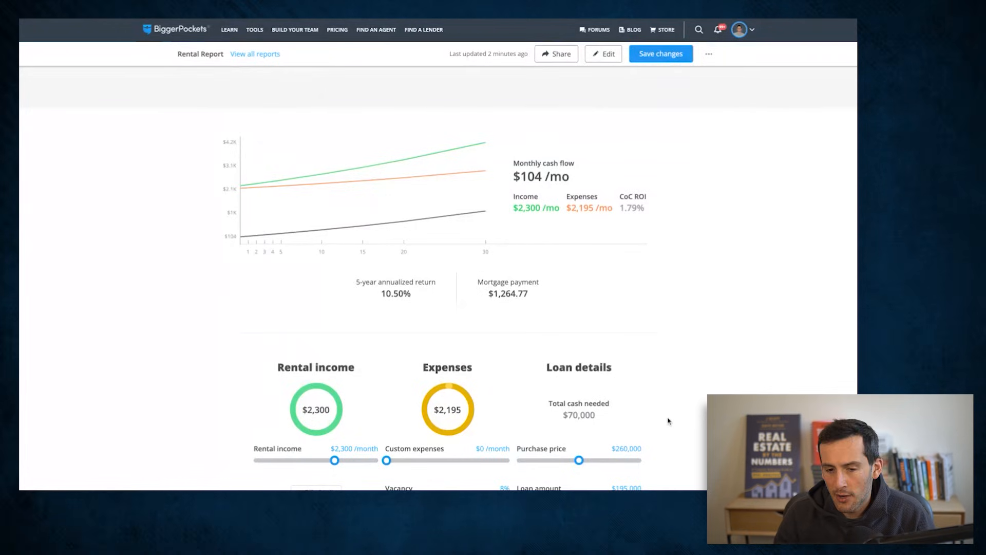
scroll(675, 420, "down", 1)
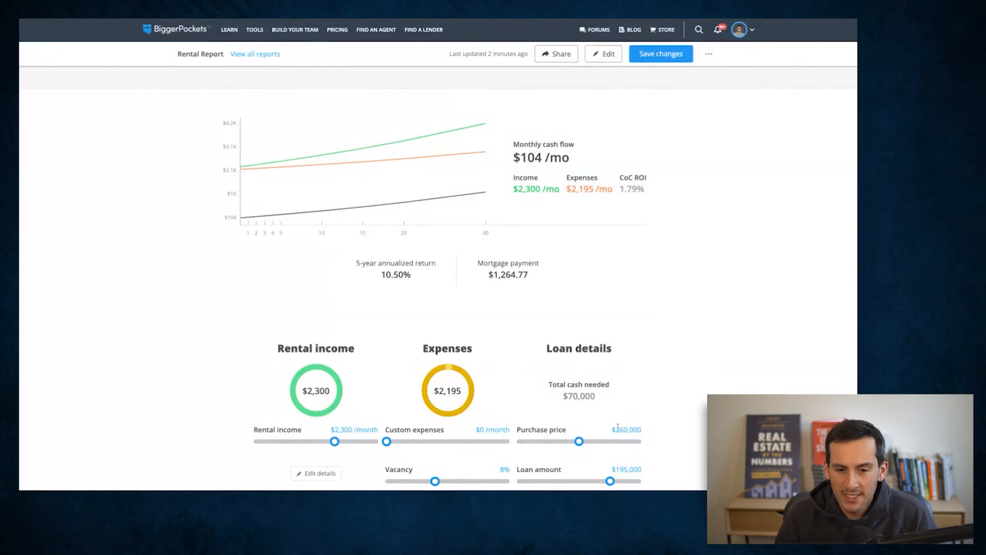
scroll(670, 440, "down", 2)
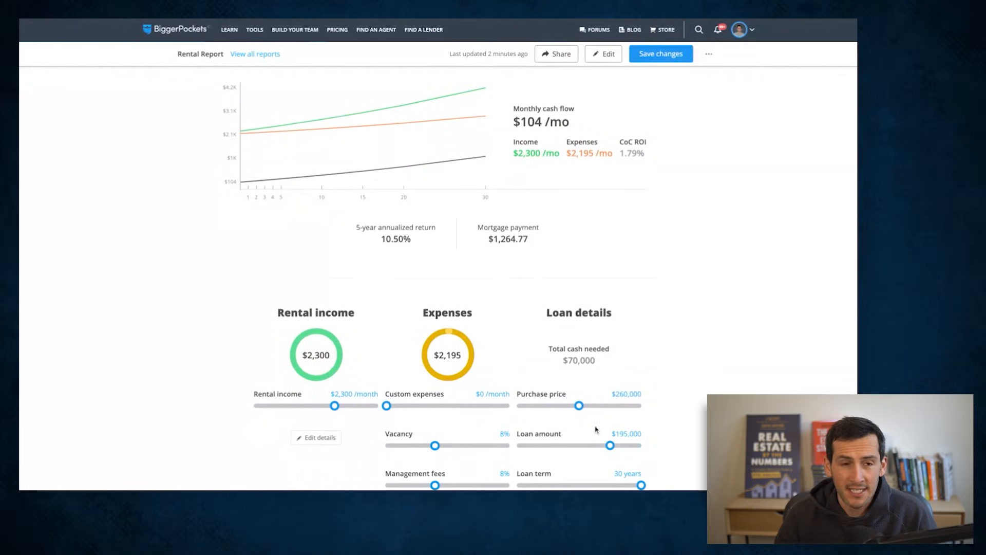
left_click(579, 406)
key("Left")
key("Left")
key("Left")
key("Left")
key("Left")
key("Left")
key("Left")
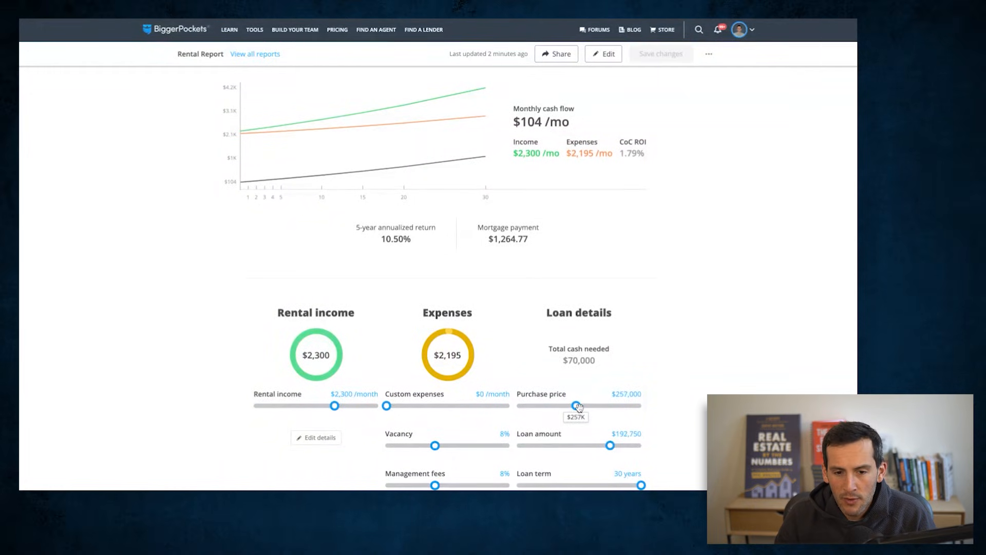
key("Left")
key("Left")
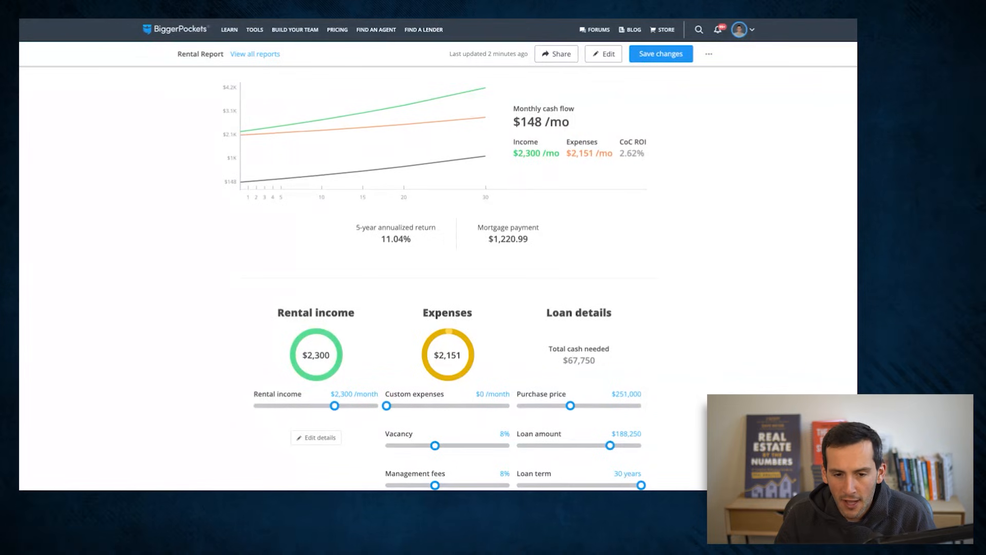
left_click(567, 405)
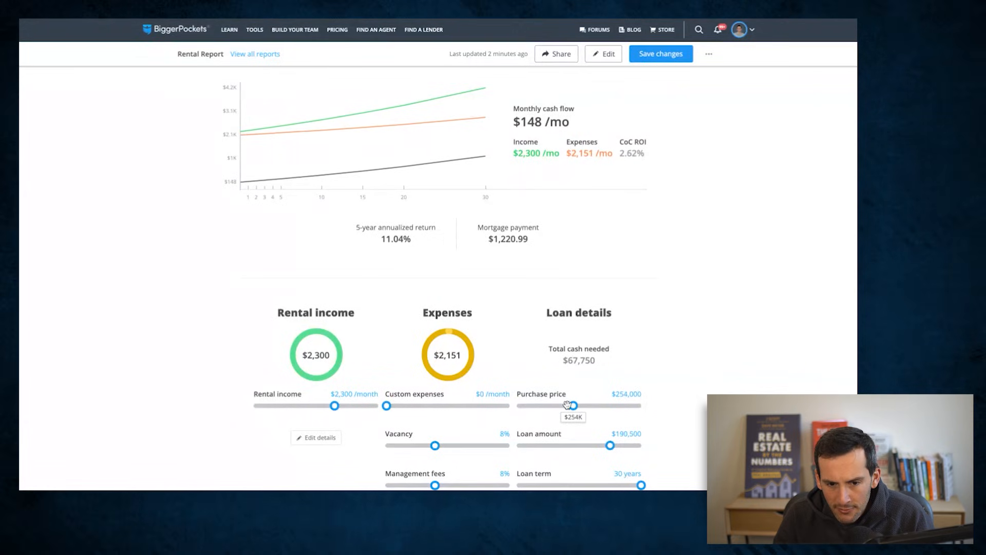
- Check how the reduced purchase price affects the monthly cash flow and cash-on-cash ROI
scroll(567, 405, "up", 3)
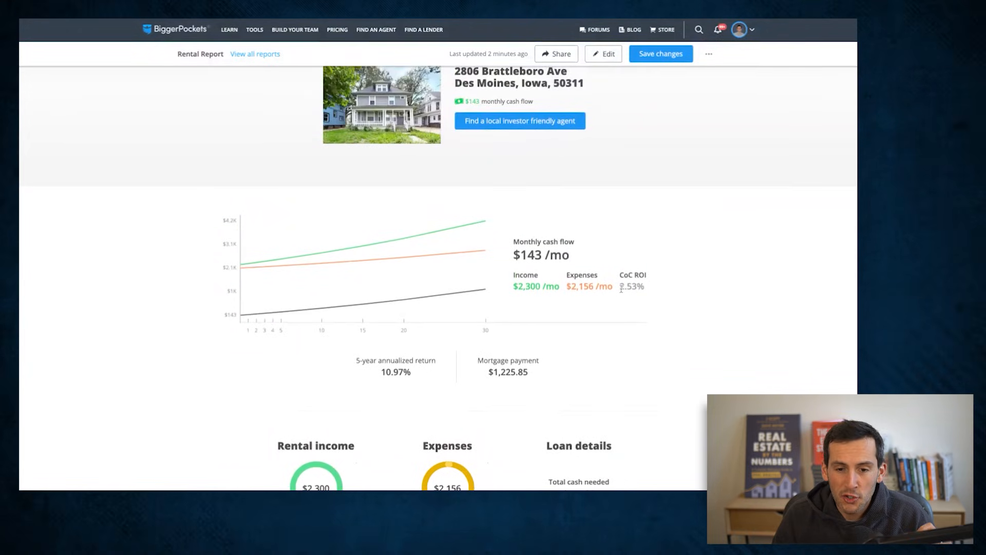
left_click(716, 338)
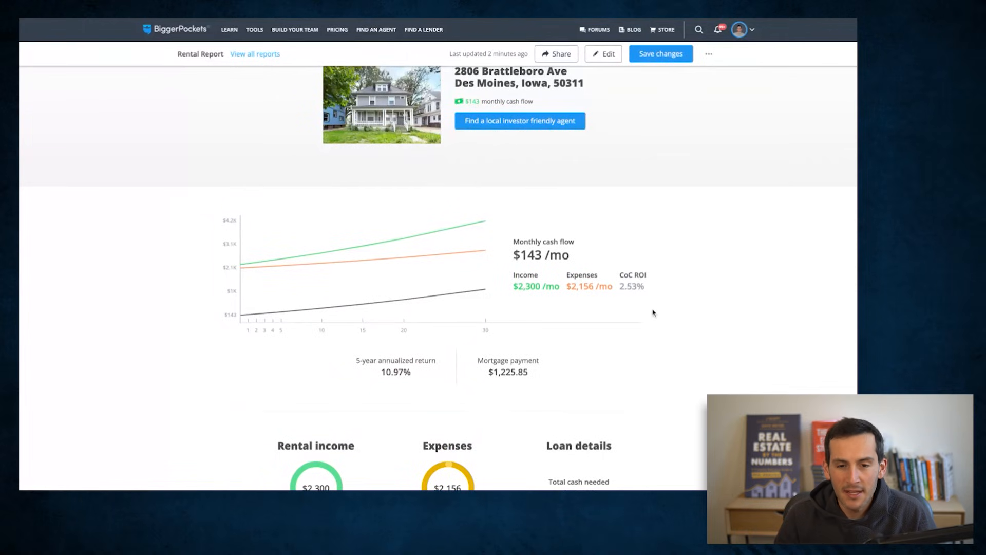
left_click_drag(621, 287, 645, 286)
left_click(692, 310)
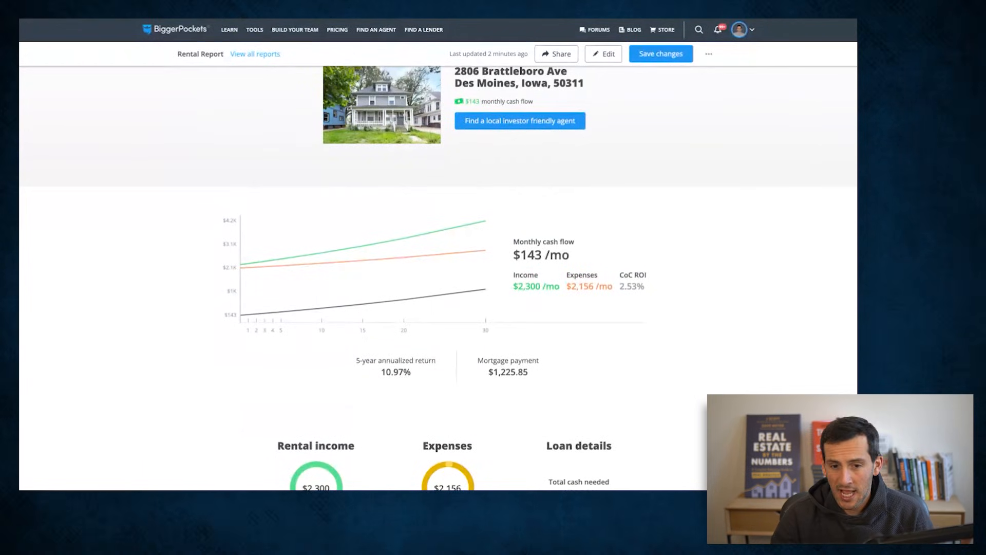
- Lower the loan's interest rate to 6.0%
scroll(791, 339, "down", 2)
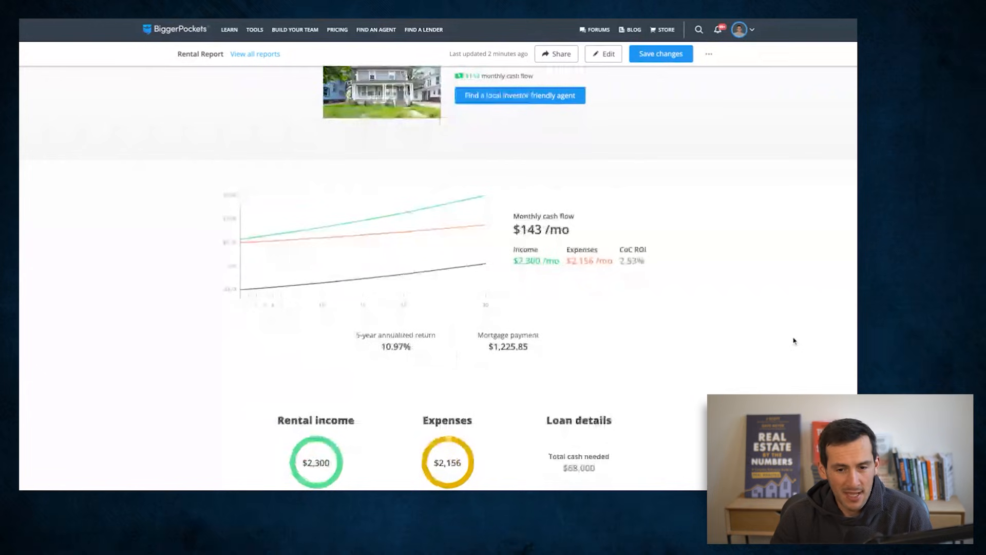
scroll(776, 319, "up", 1)
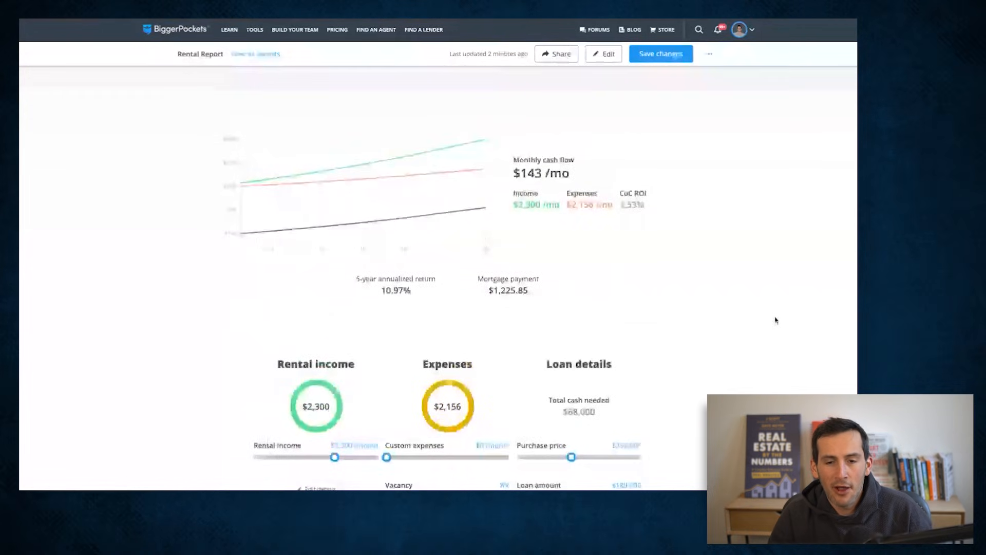
scroll(775, 320, "down", 2)
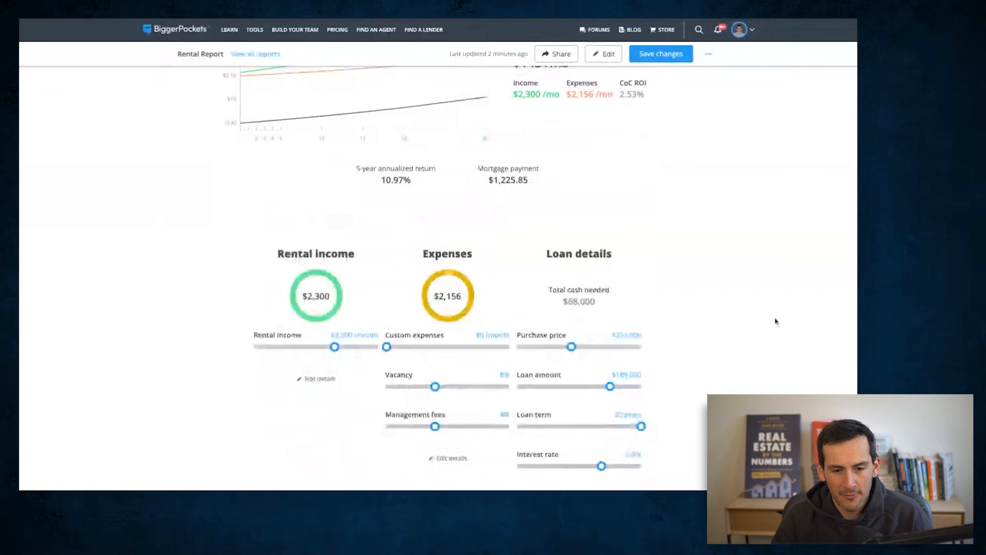
scroll(774, 324, "down", 1)
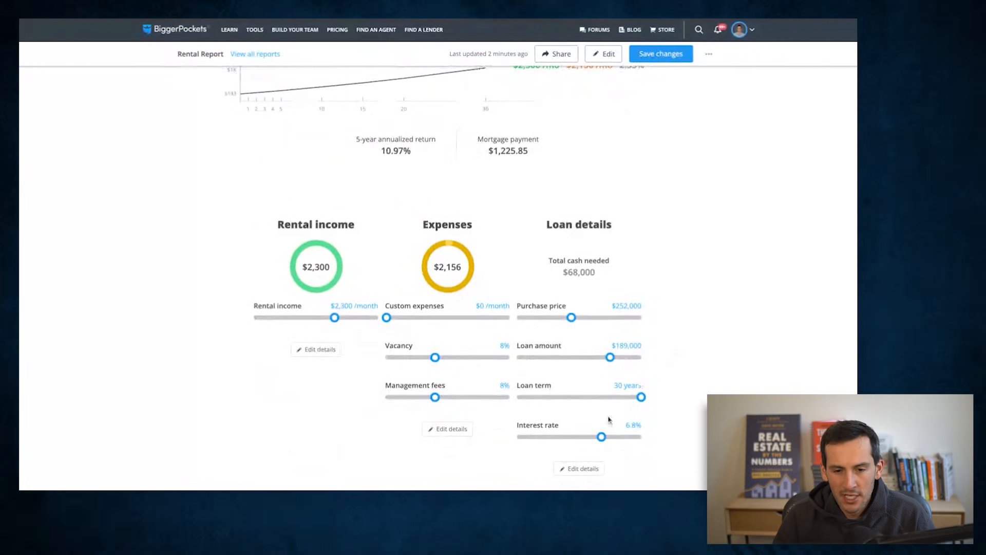
left_click_drag(601, 436, 591, 437)
- Check the monthly cash flow, 5-year annualized return and cash-on-cash ROI at the reduced interest rate
scroll(681, 462, "up", 2)
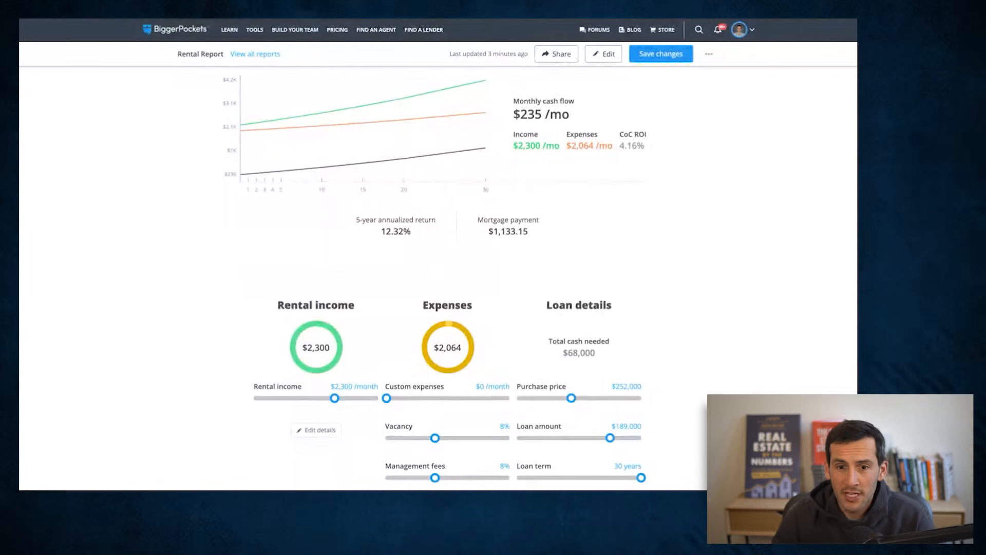
scroll(689, 335, "up", 2)
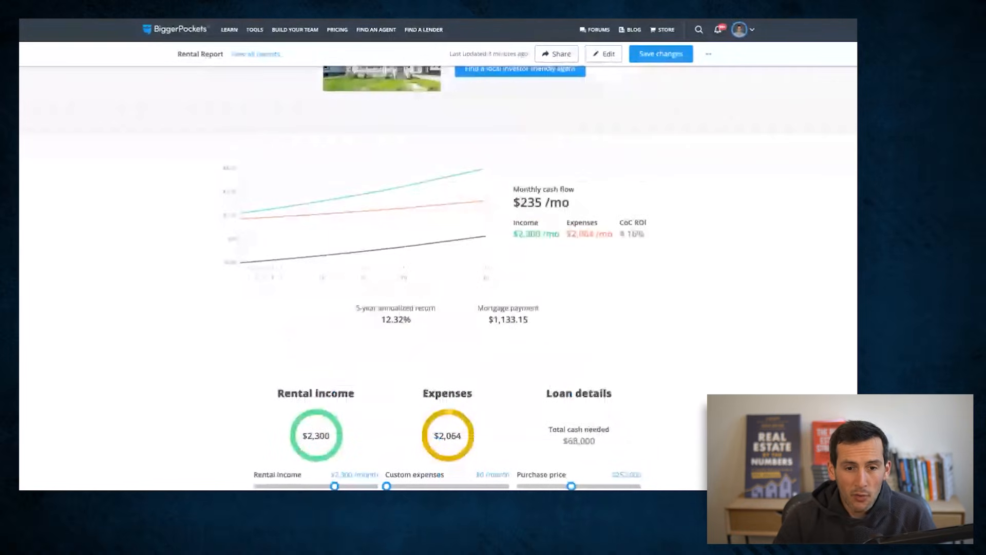
scroll(646, 288, "up", 1)
left_click_drag(619, 281, 667, 295)
left_click(669, 296)
scroll(654, 292, "up", 1)
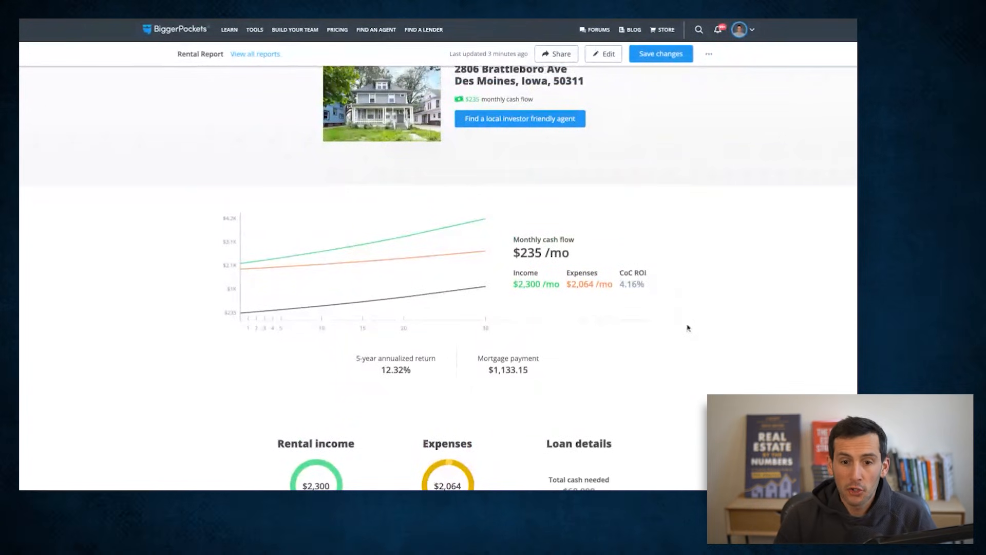
- Review the adjusted income, expense and loan figures and save the changes to the rental report
scroll(691, 328, "down", 1)
scroll(693, 324, "down", 2)
scroll(694, 319, "down", 1)
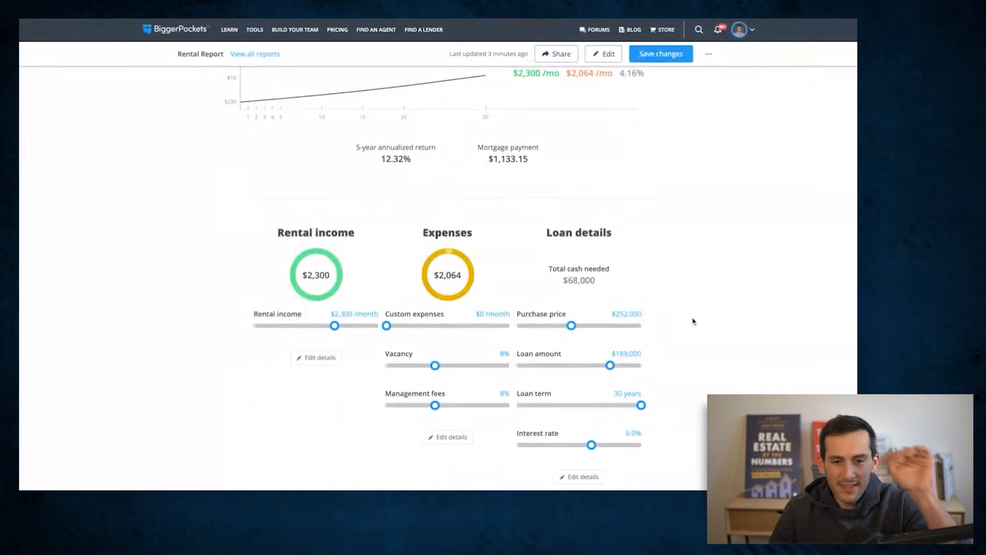
scroll(696, 319, "up", 1)
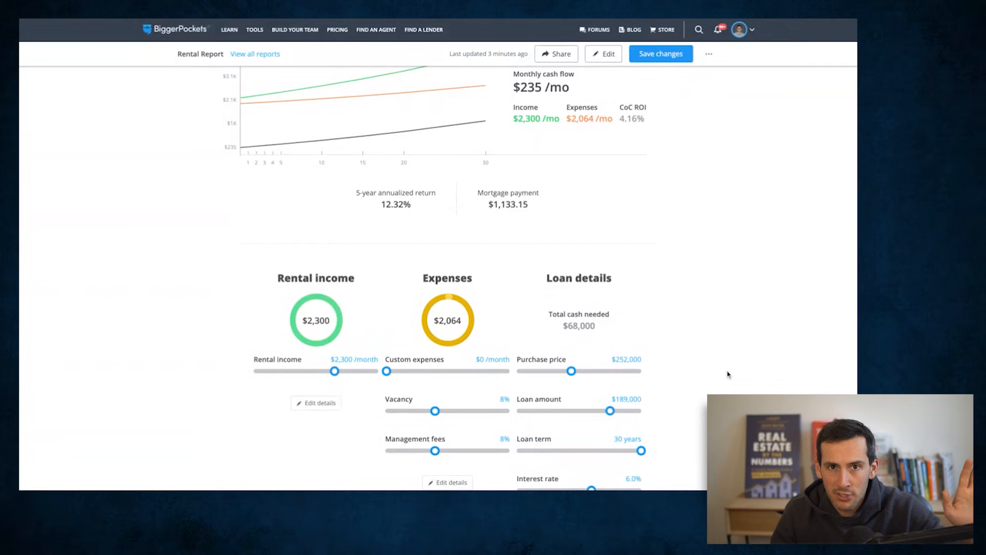
scroll(738, 386, "up", 1)
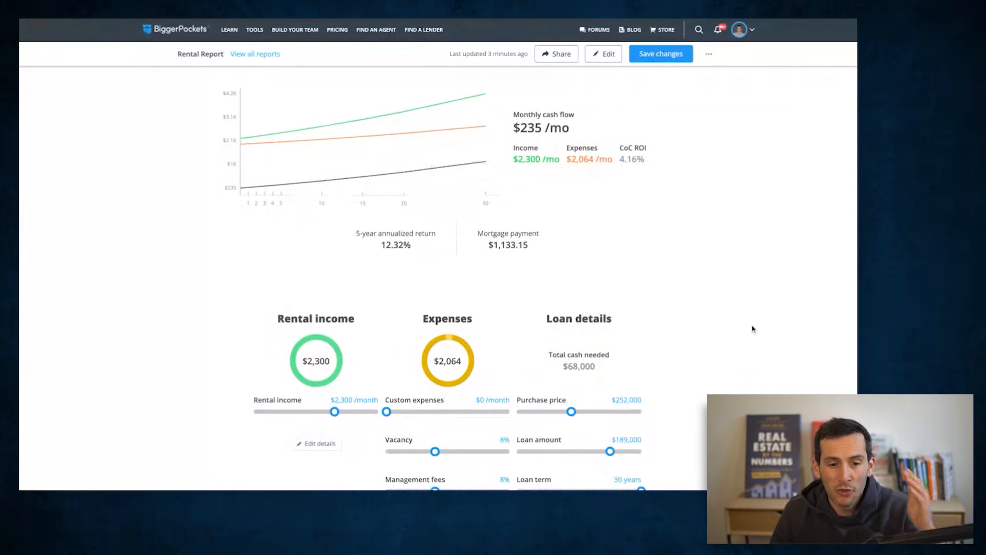
scroll(752, 331, "up", 1)
scroll(752, 331, "up", 1)
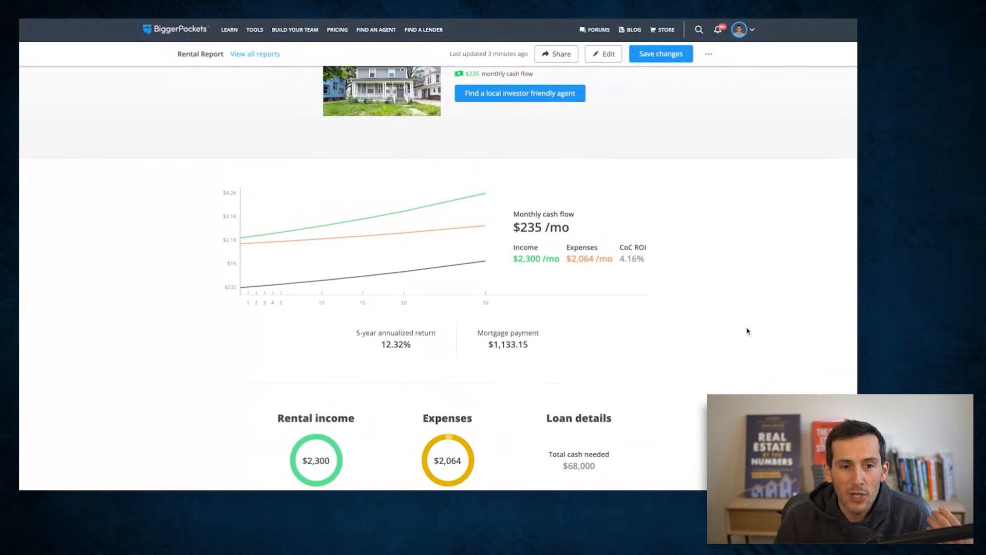
scroll(752, 331, "down", 2)
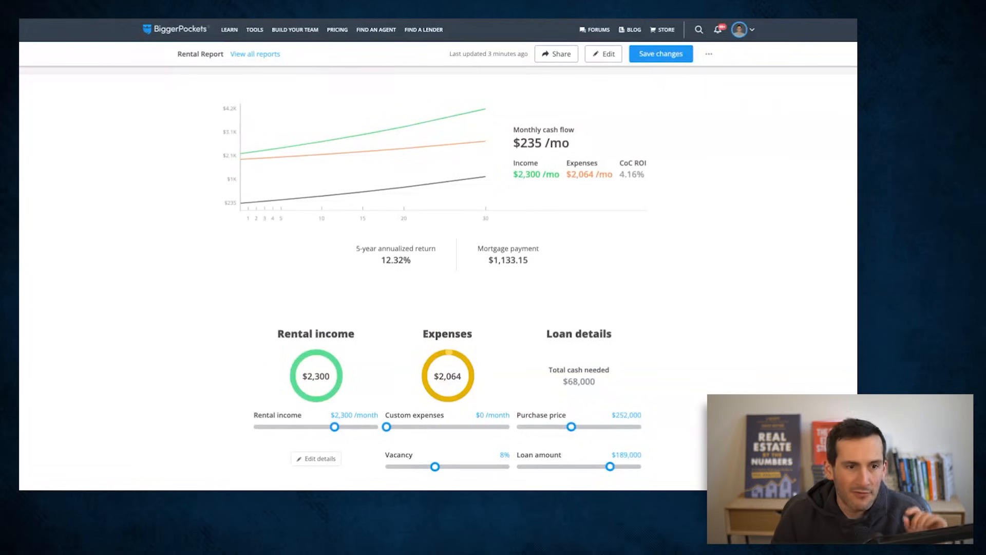
scroll(732, 344, "down", 1)
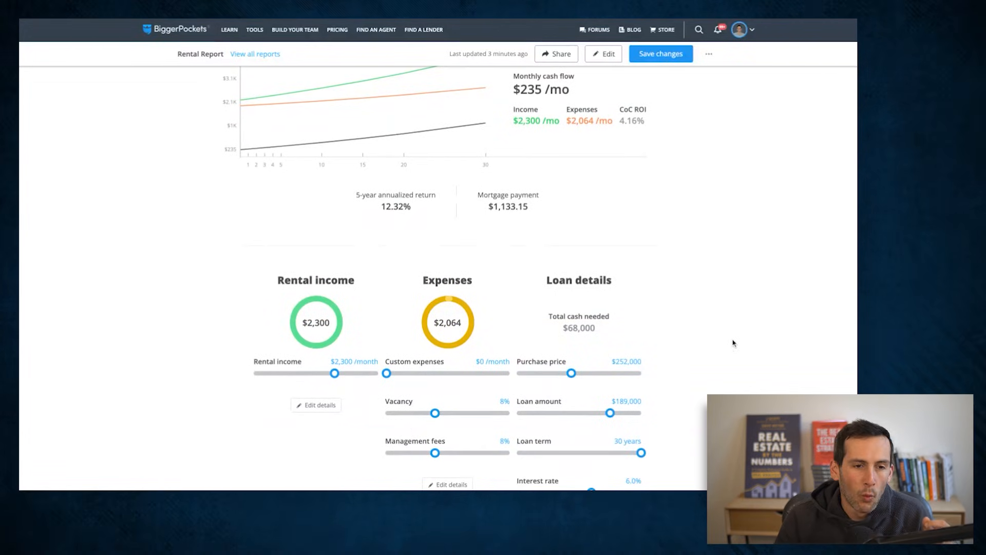
scroll(732, 343, "down", 2)
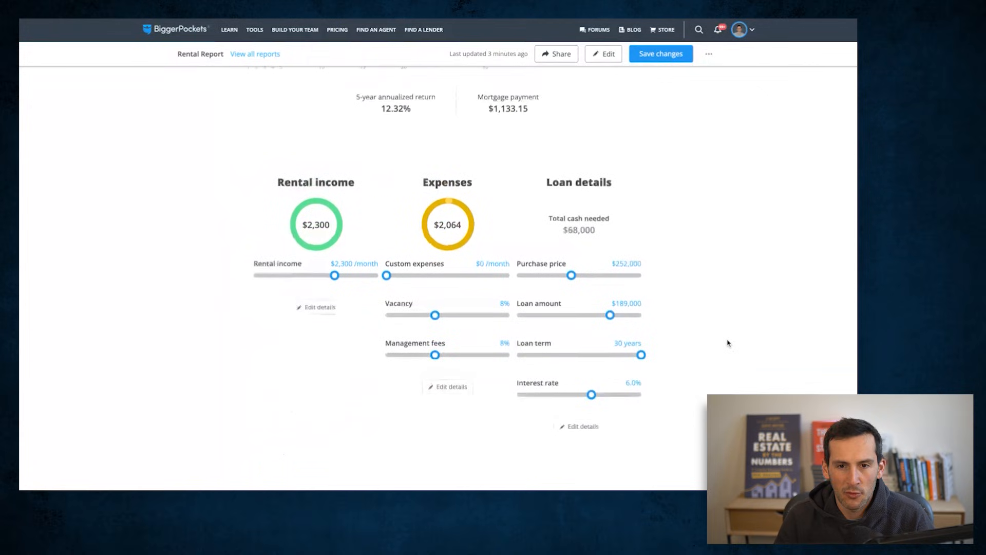
left_click(670, 56)
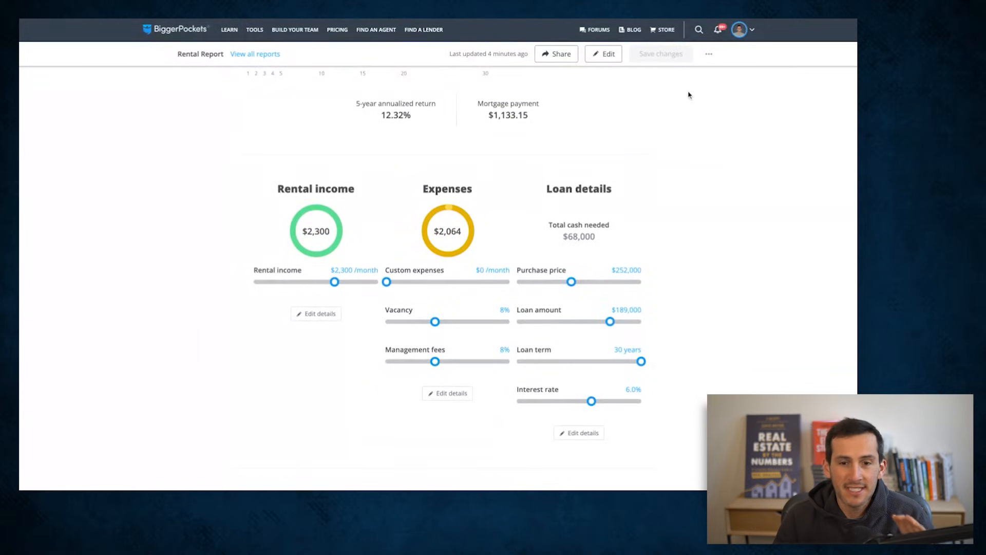
- Examine the long-term projection table, focusing on the yearly annualized returns and the year 10 profit if sold
scroll(726, 227, "down", 8)
scroll(732, 214, "down", 7)
scroll(733, 211, "up", 1)
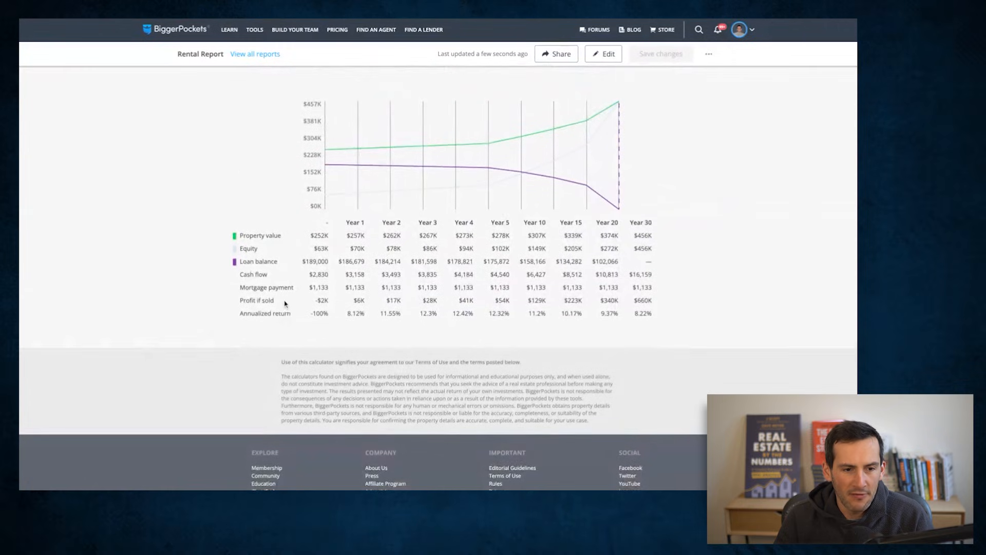
scroll(285, 304, "down", 1)
left_click_drag(362, 307, 537, 339)
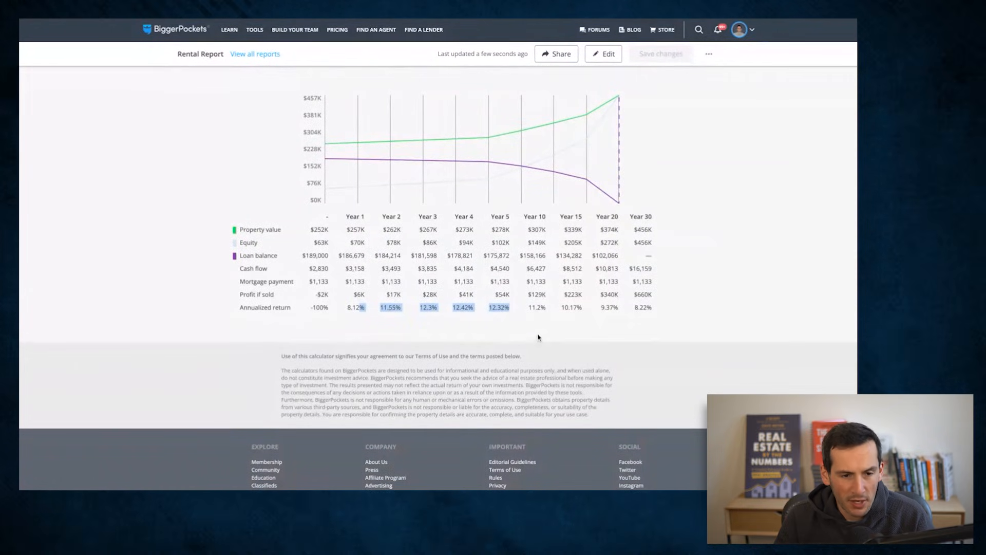
left_click(540, 332)
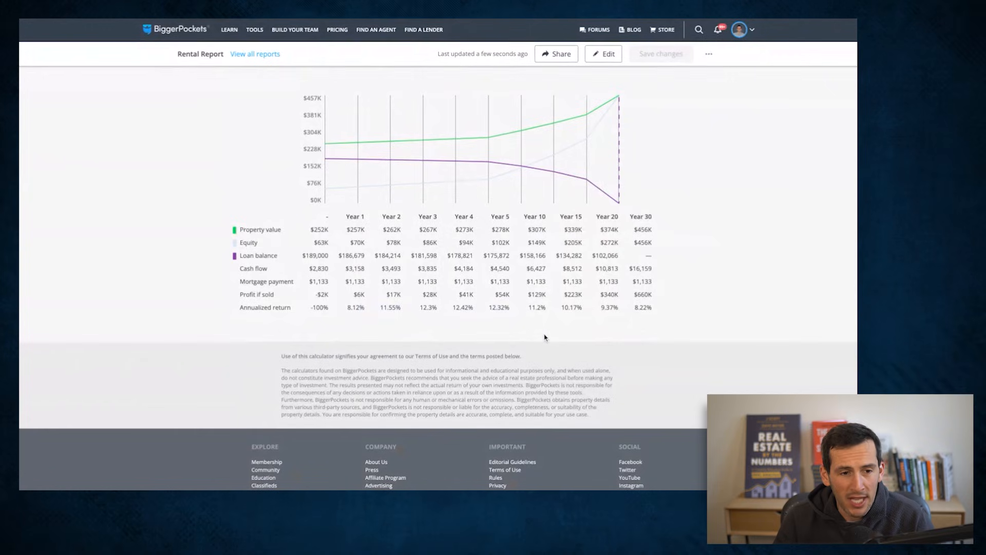
scroll(534, 341, "up", 1)
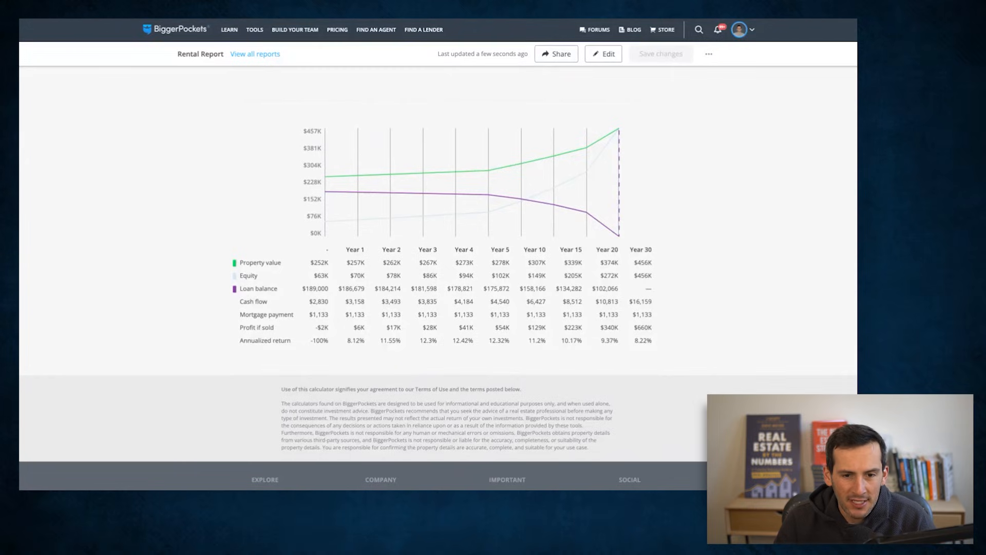
double_click(536, 328)
- Open the shareable PDF version of the report and look through its property information and financial projections
scroll(604, 363, "up", 7)
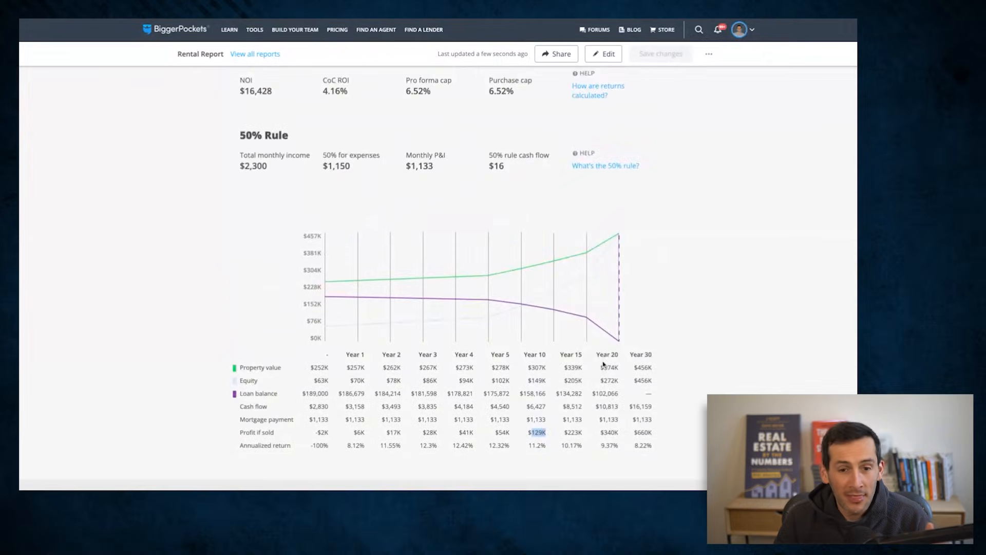
scroll(599, 365, "up", 5)
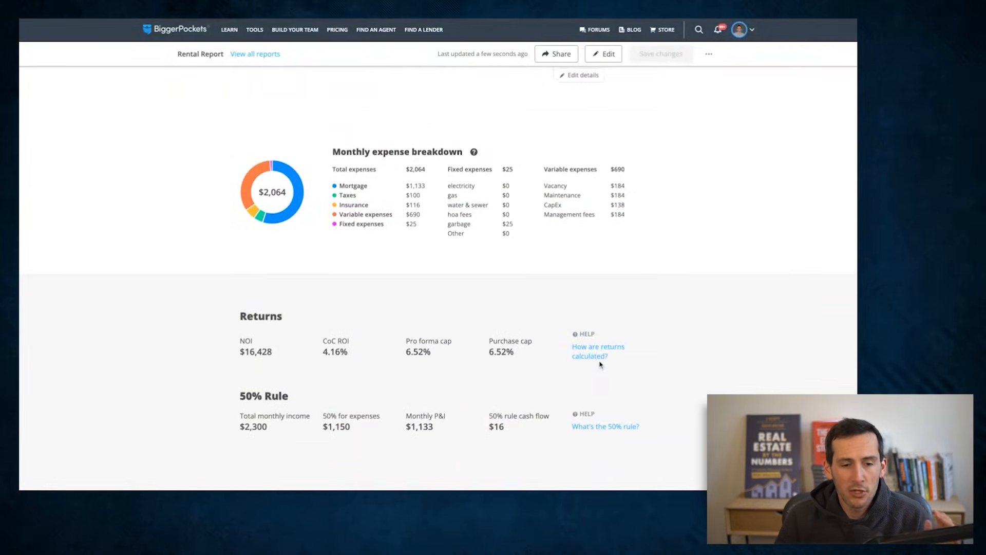
scroll(599, 365, "up", 8)
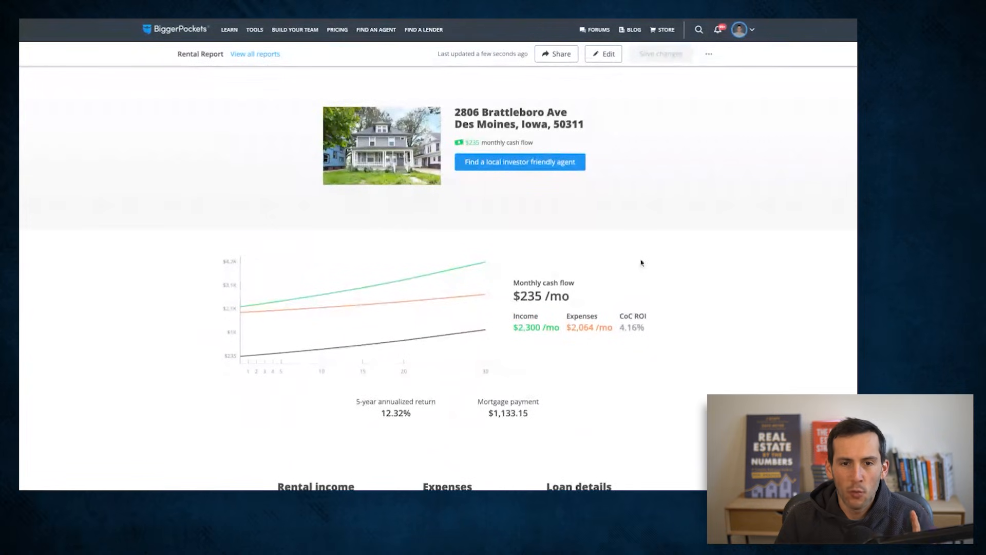
left_click(557, 58)
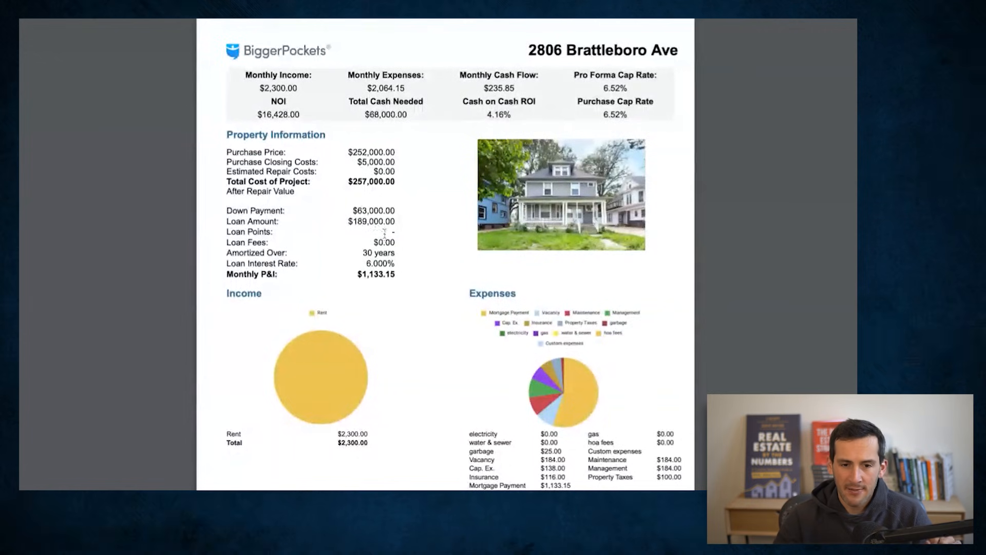
scroll(385, 234, "down", 10)
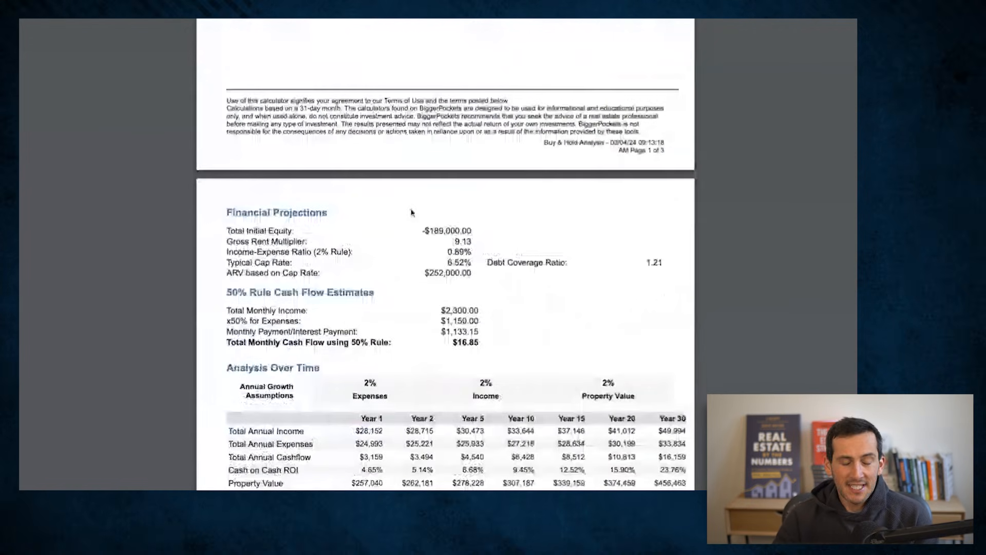
scroll(411, 210, "up", 10)
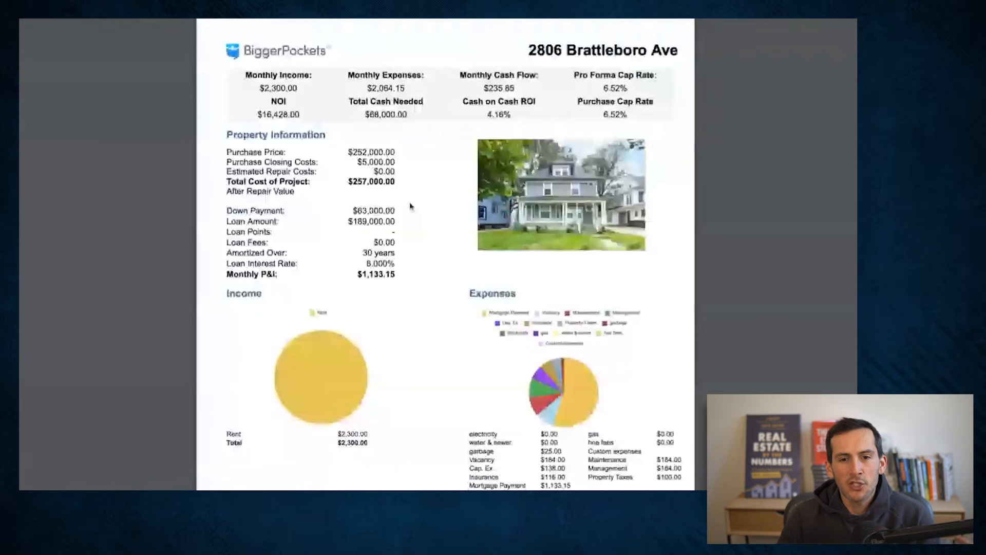